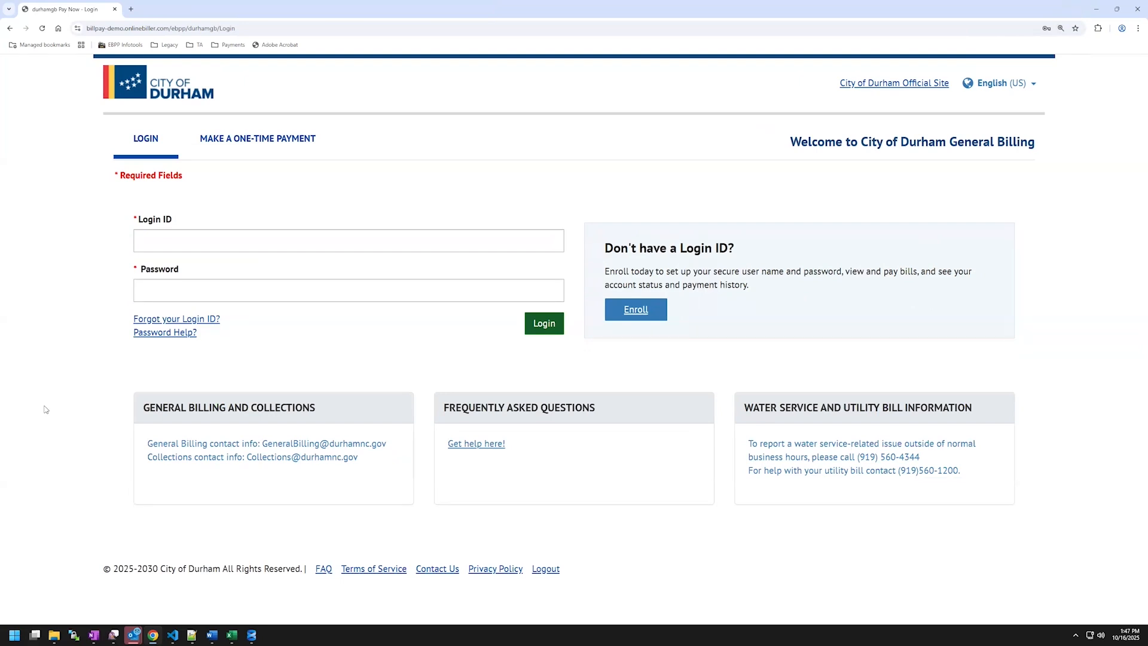
# Begin enrolling for a new Online BillPay login from the login page's Enroll link.
pyautogui.click(636, 312)
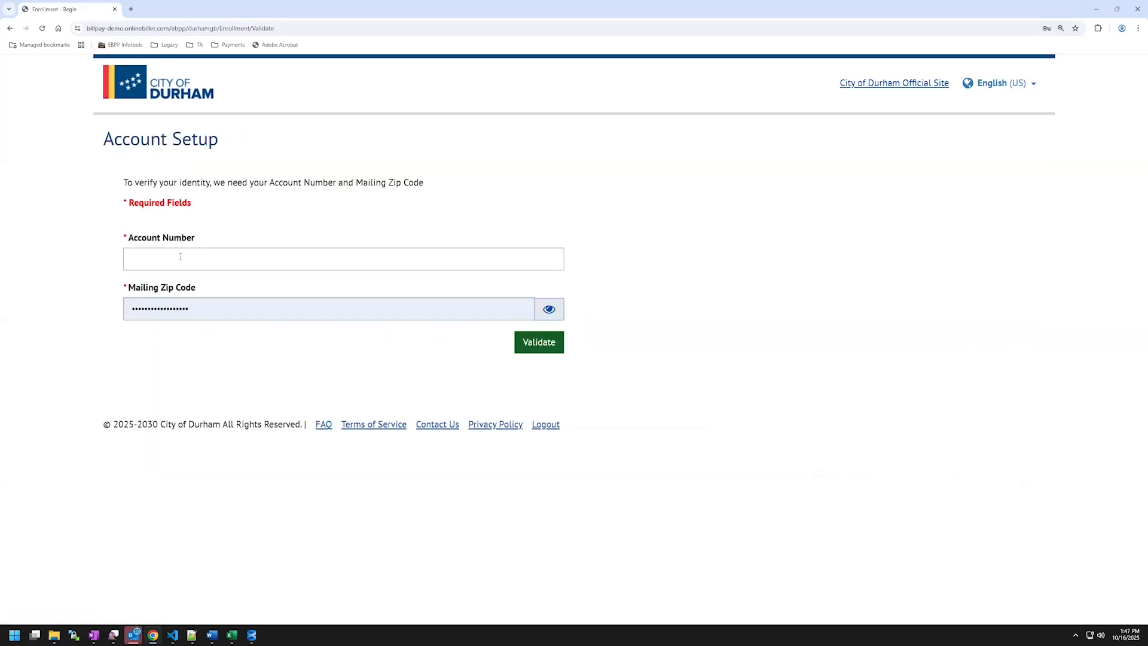
# Validate the autofilled account number and the mailing zip code to reach the profile step.
pyautogui.click(179, 259)
pyautogui.hotkey('ctrl', 'v')
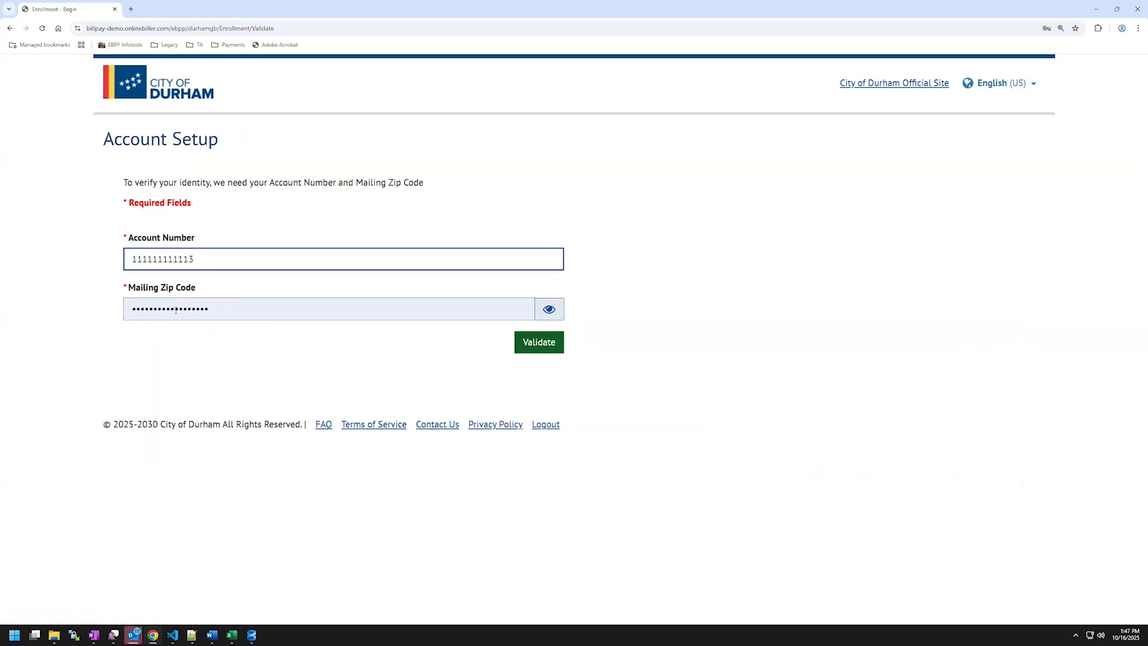
pyautogui.press('Tab')
pyautogui.write('12345')
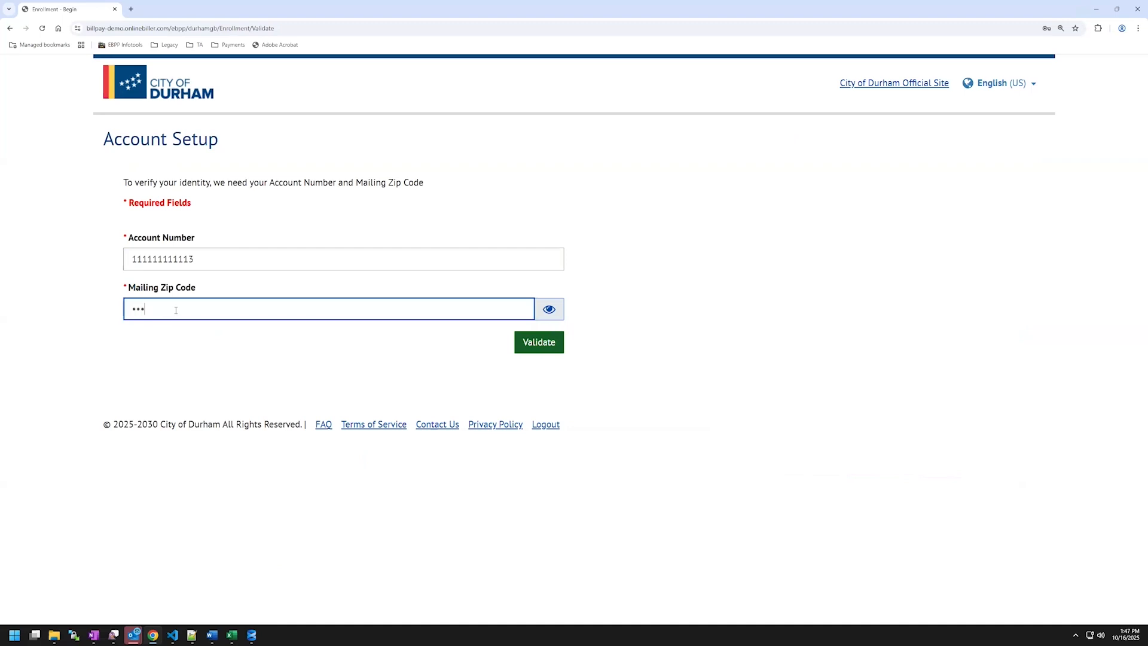
pyautogui.click(540, 345)
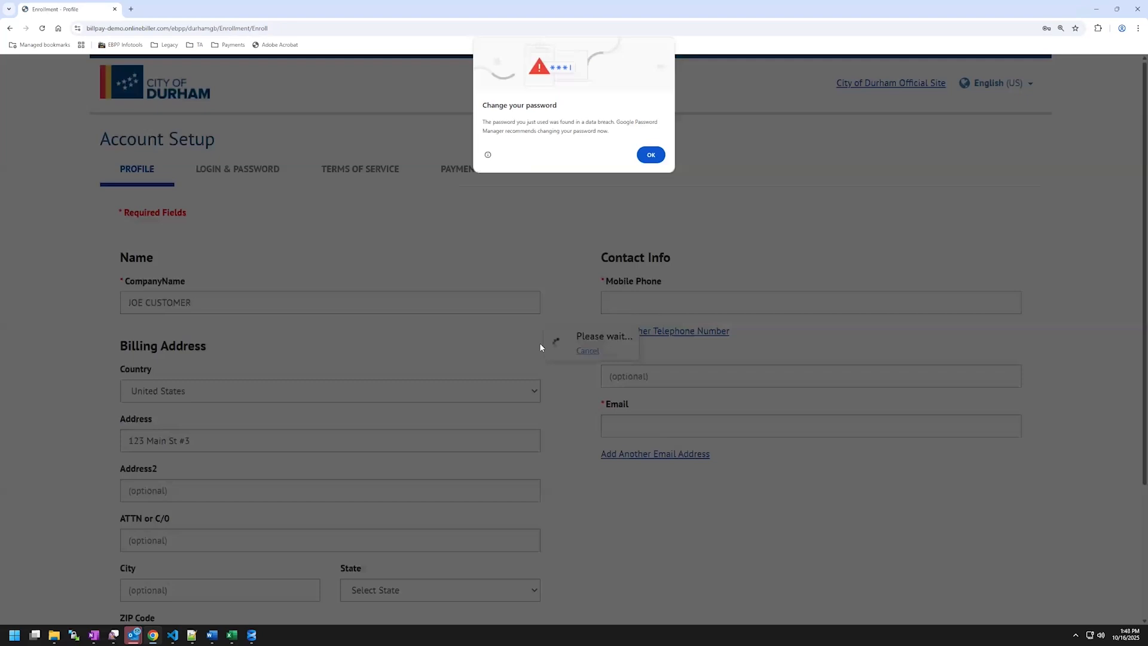
# Dismiss the password warning, autofill mobile phone and email, and continue to Login & Password.
pyautogui.click(651, 154)
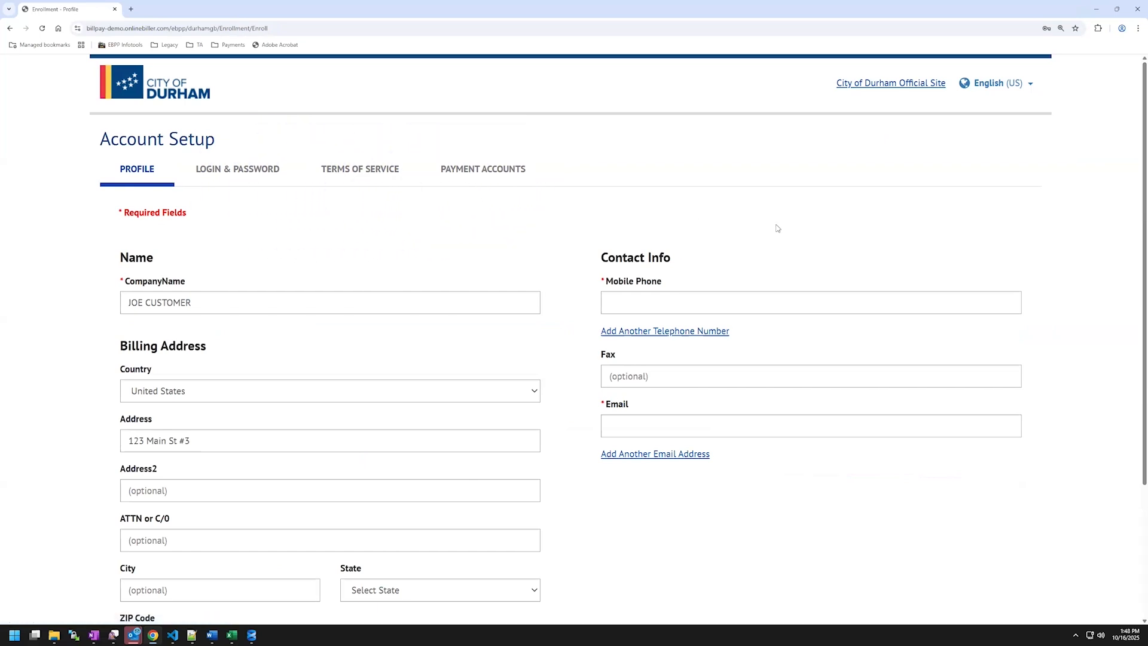
pyautogui.scroll(-1, 777, 227)
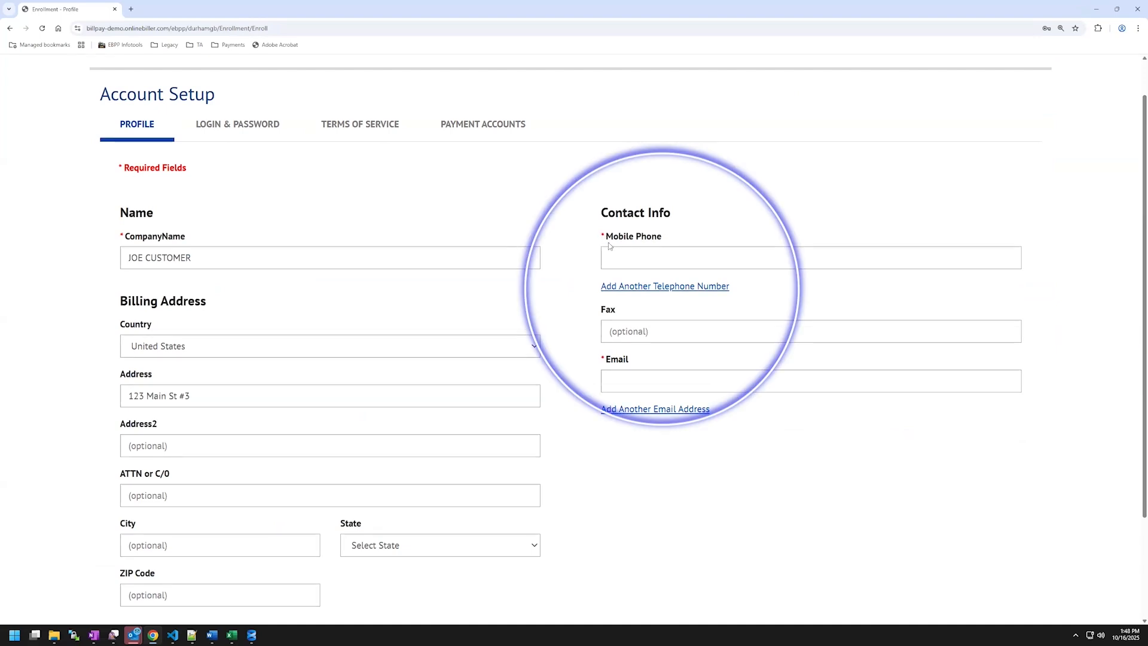
pyautogui.click(648, 258)
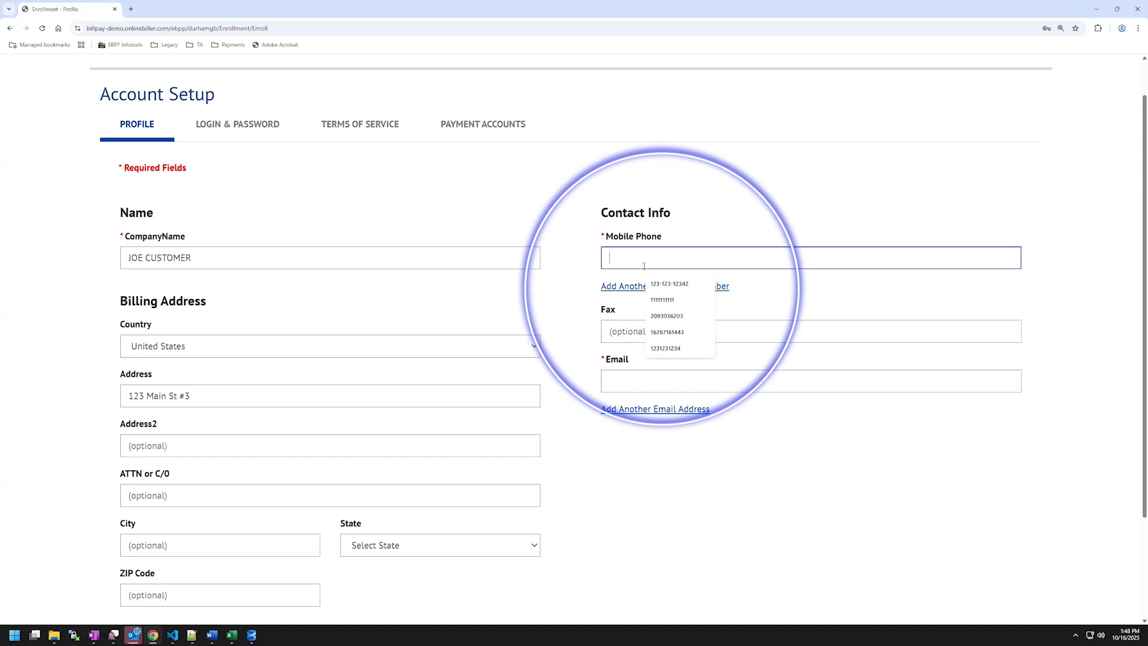
pyautogui.click(650, 286)
pyautogui.click(652, 381)
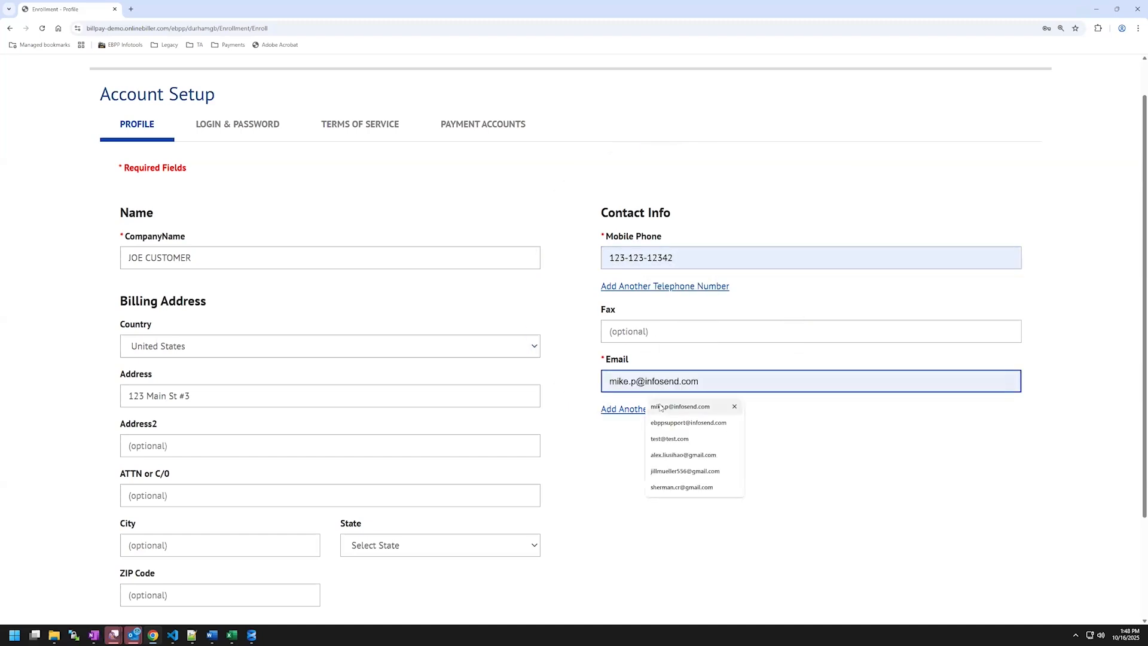
pyautogui.click(667, 406)
pyautogui.scroll(-2, 668, 507)
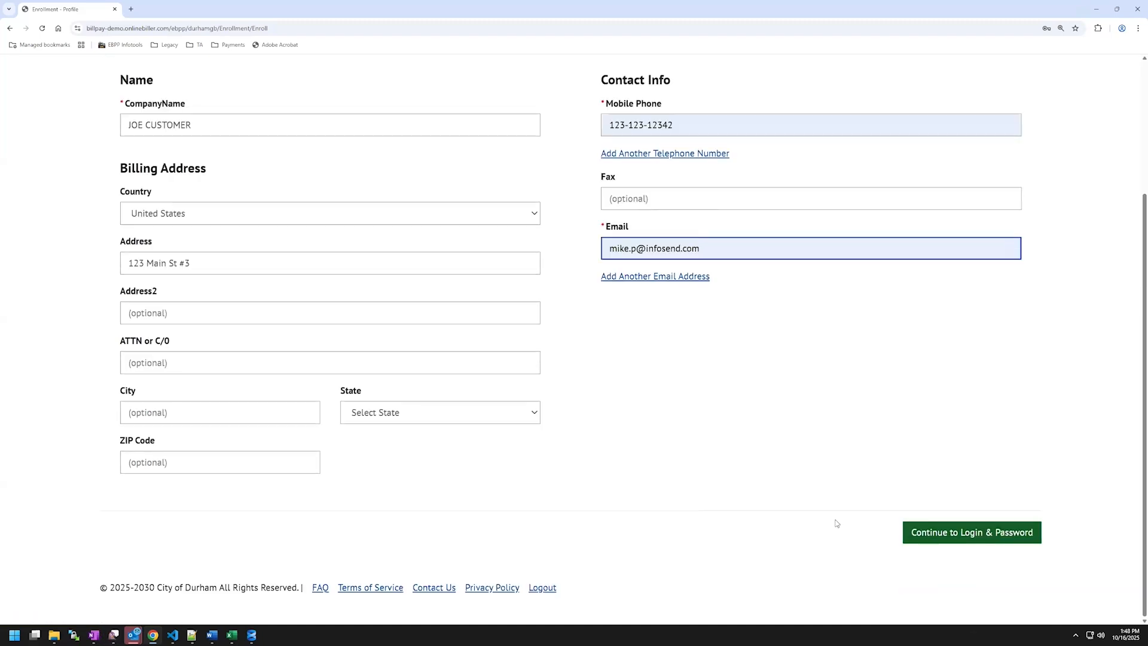
pyautogui.click(953, 533)
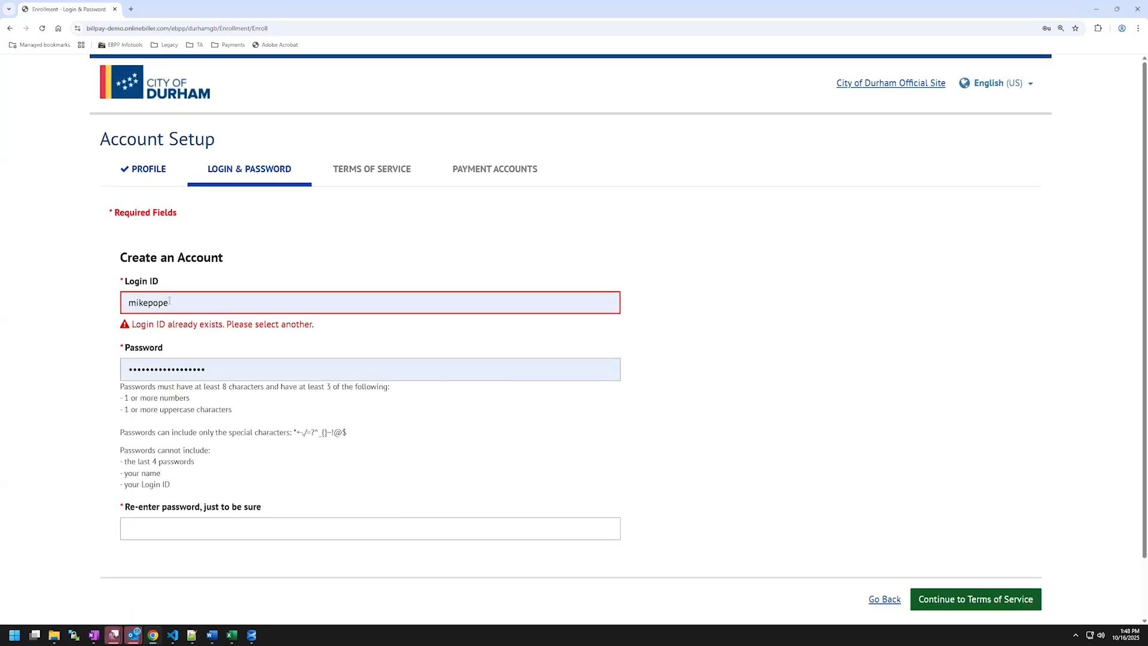
# Replace the taken Login ID with a new one, then enter and confirm the password.
pyautogui.moveTo(169, 302); pyautogui.dragTo(122, 293)
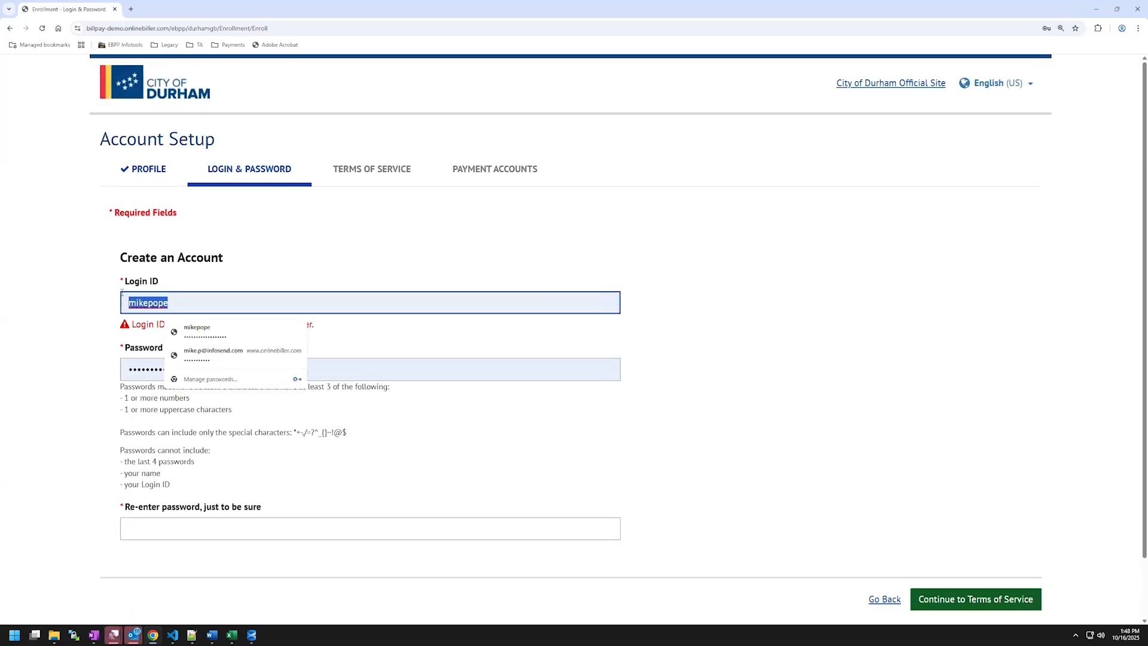
pyautogui.write('DurhamGBMikeP')
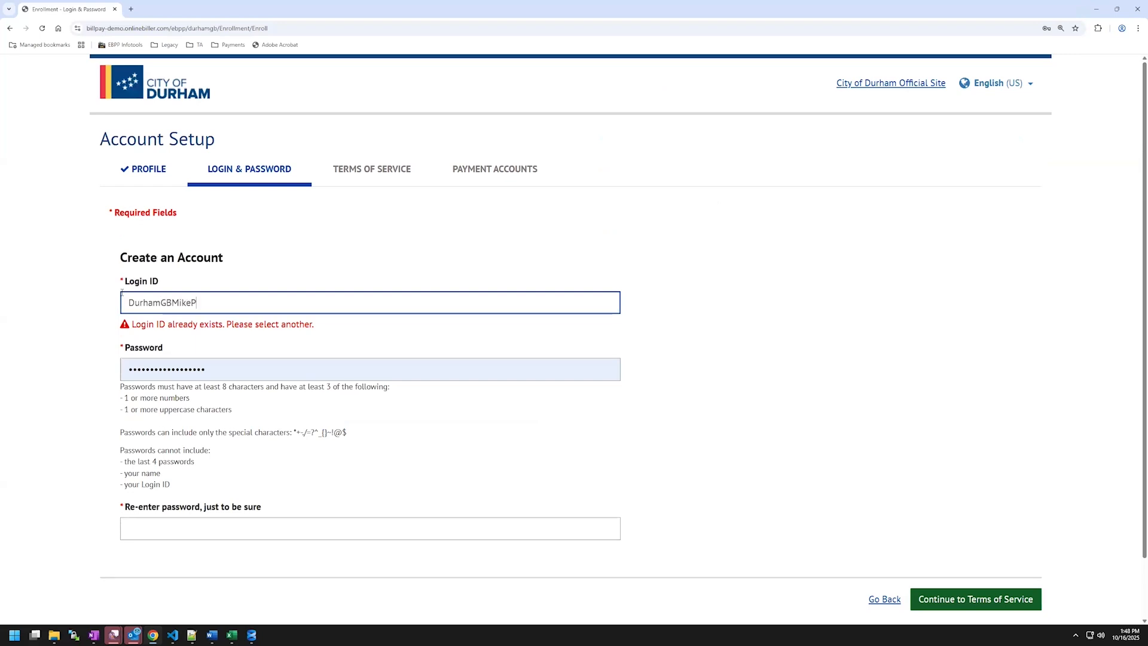
pyautogui.press('Tab')
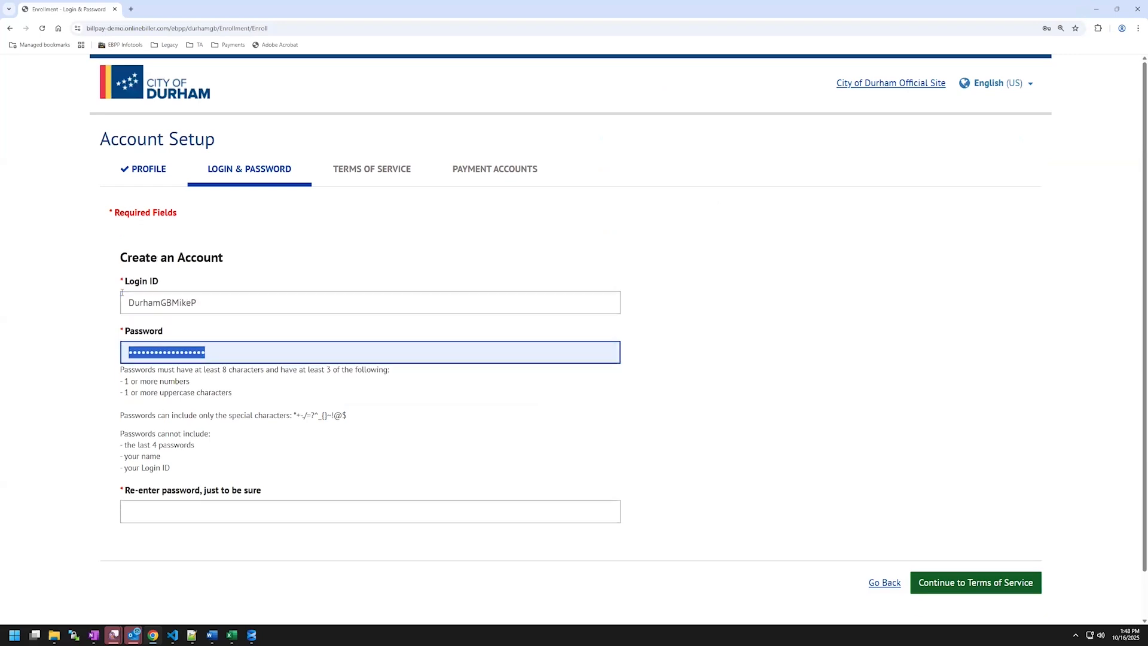
pyautogui.write('••••••••••••')
pyautogui.press('Tab')
pyautogui.write('••••••••••••')
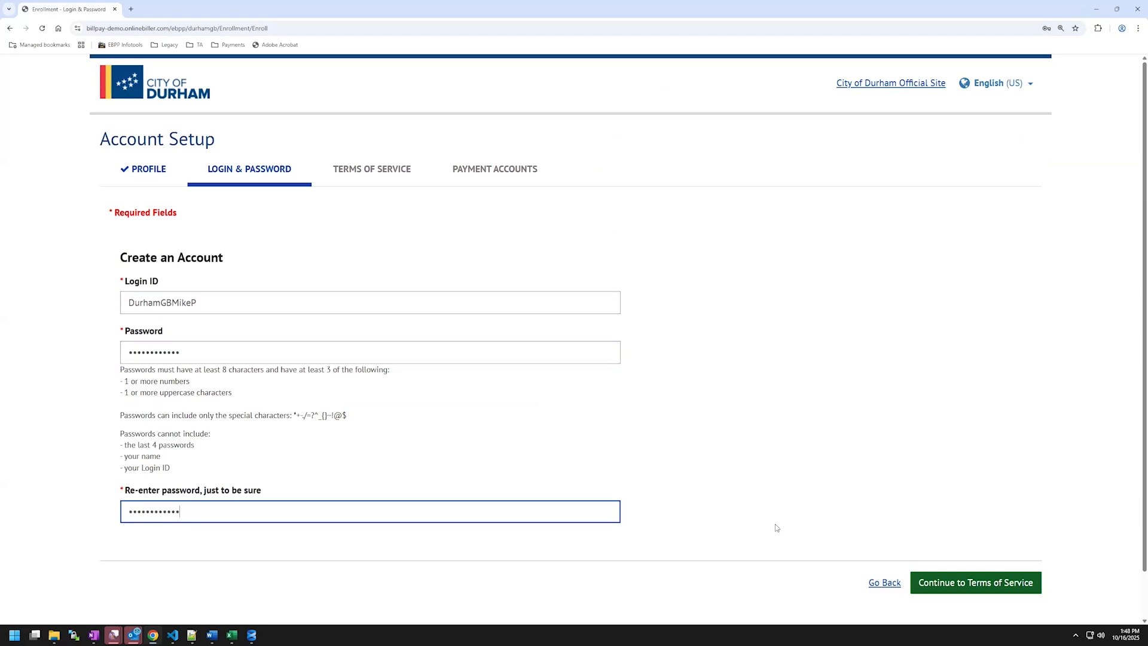
# Open the Terms of Service in a new tab, accept them, and continue to Payment Accounts.
pyautogui.click(981, 586)
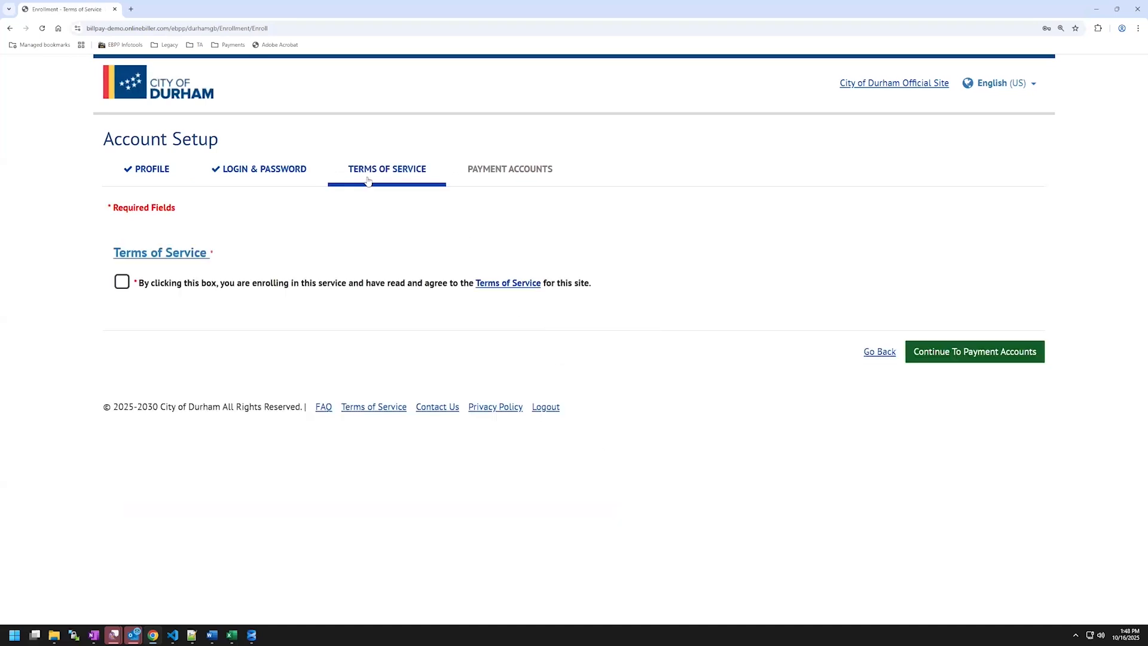
pyautogui.rightClick(179, 257)
pyautogui.click(205, 269)
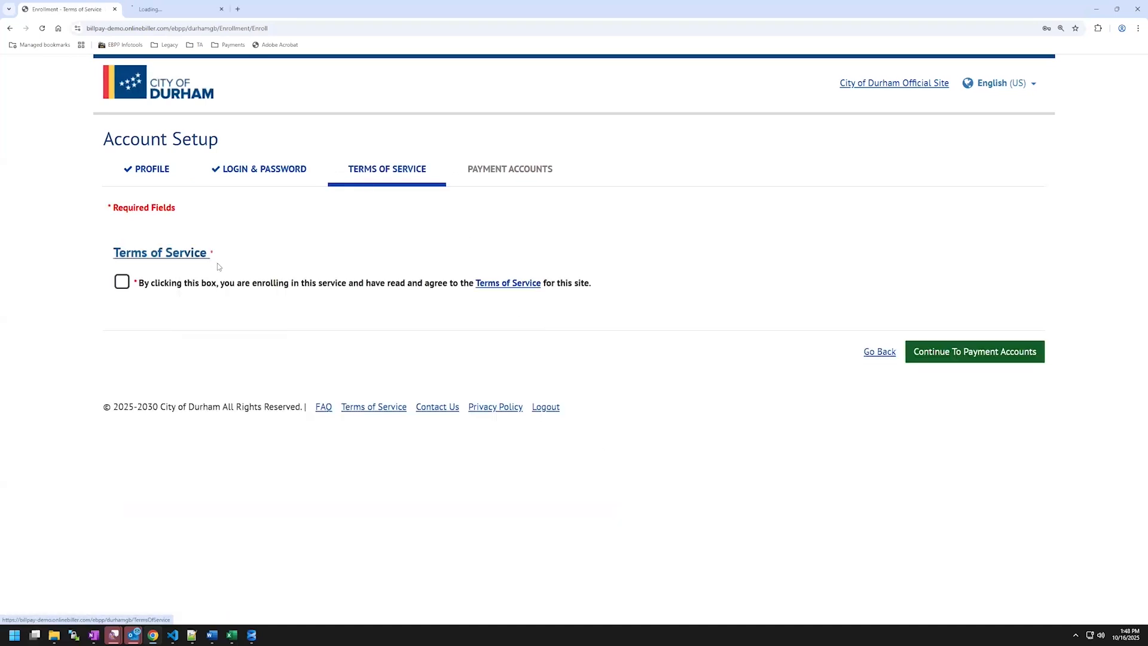
pyautogui.click(122, 283)
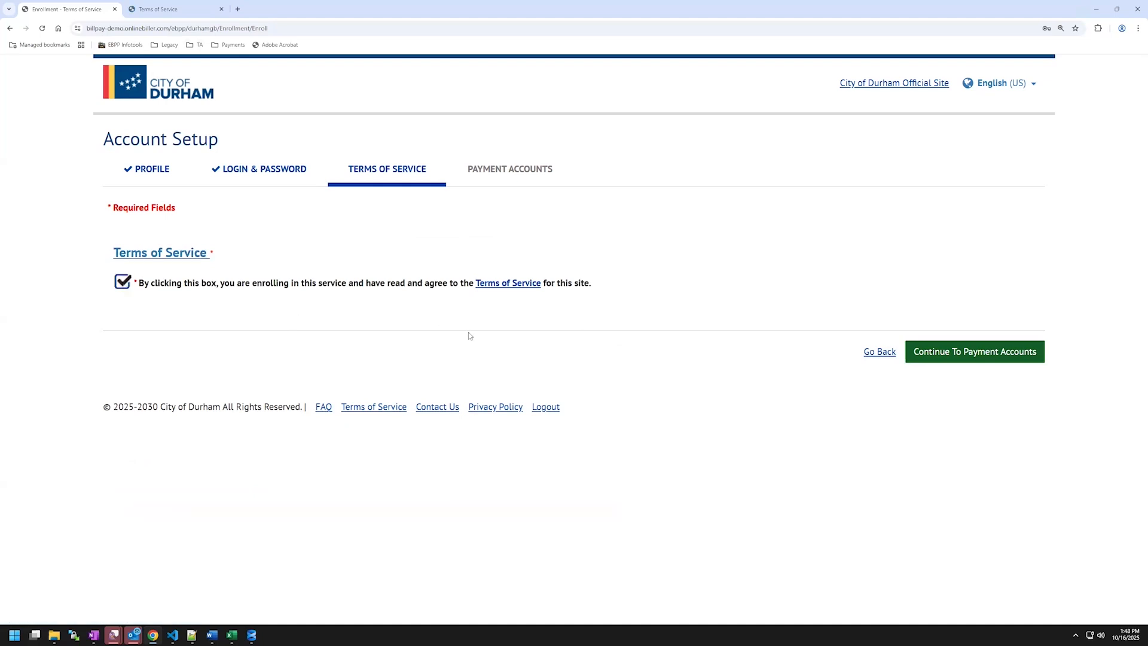
pyautogui.click(941, 357)
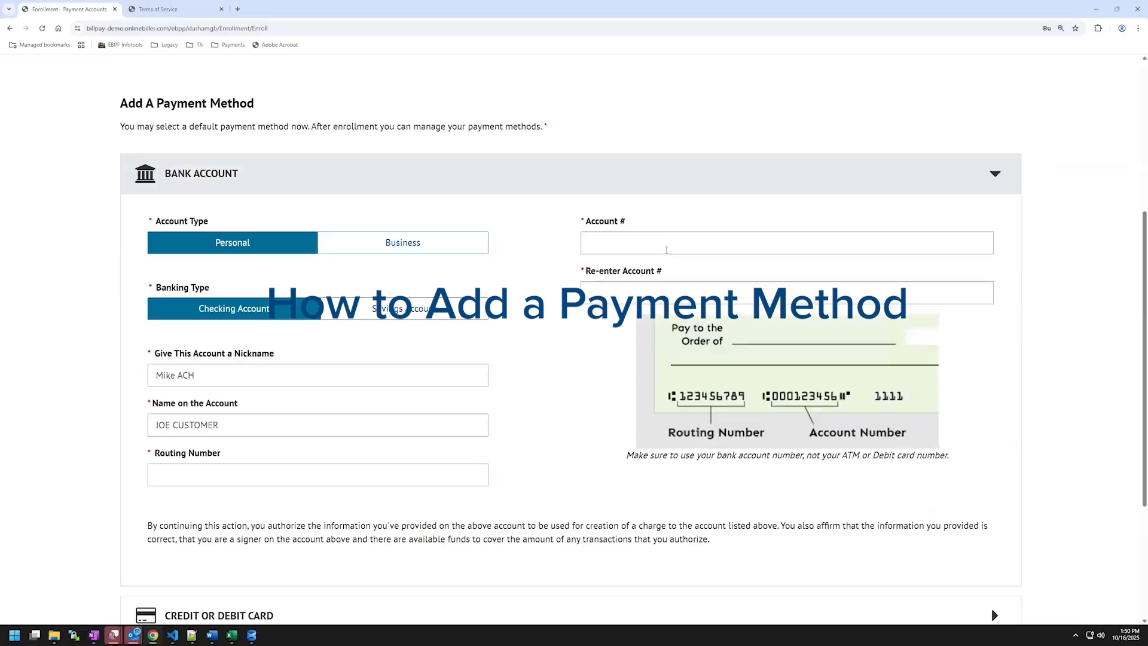
# Enter the checking account number and bank routing number, then finish enrollment.
pyautogui.click(665, 250)
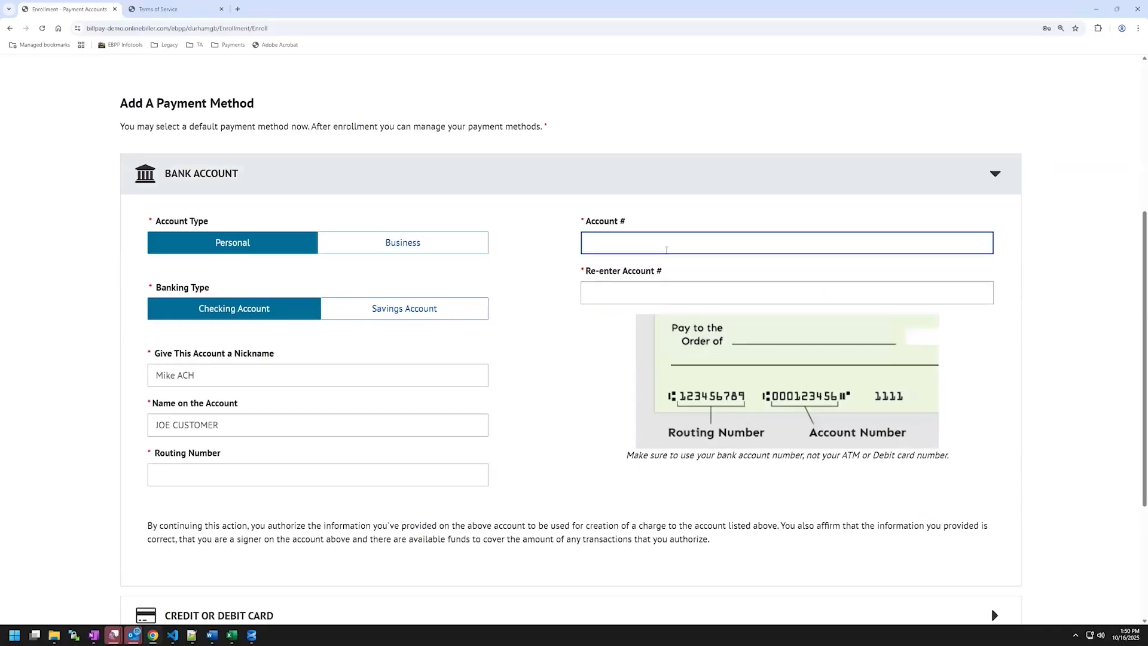
pyautogui.press('Tab')
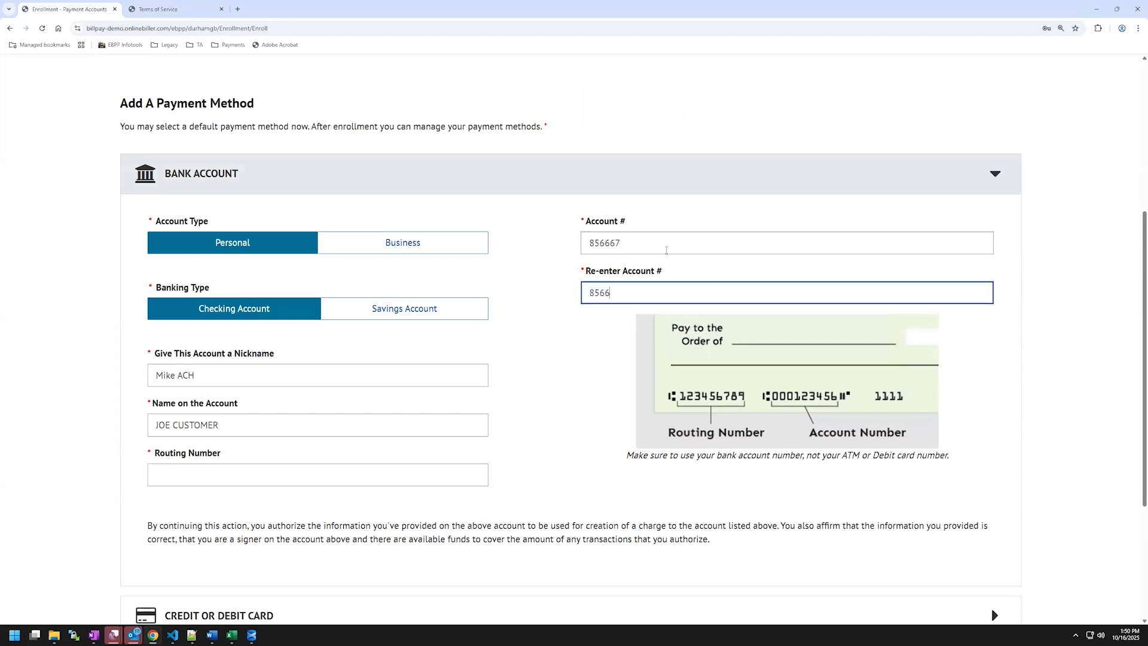
pyautogui.click(283, 478)
pyautogui.write('07')
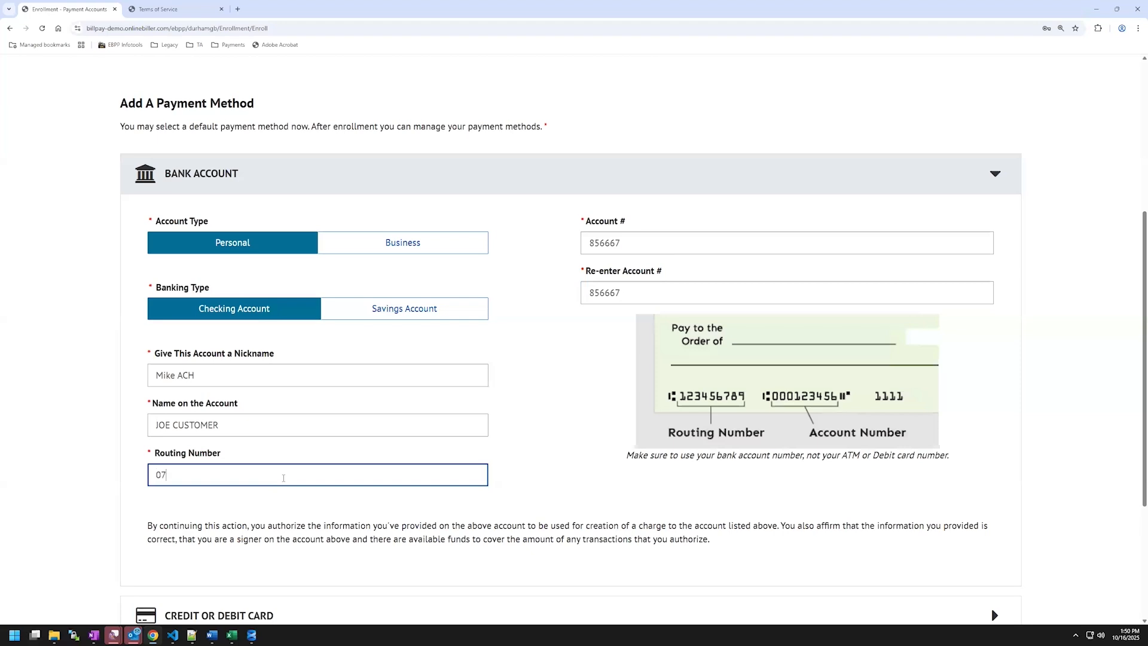
pyautogui.write('2403004')
pyautogui.scroll(-3, 630, 512)
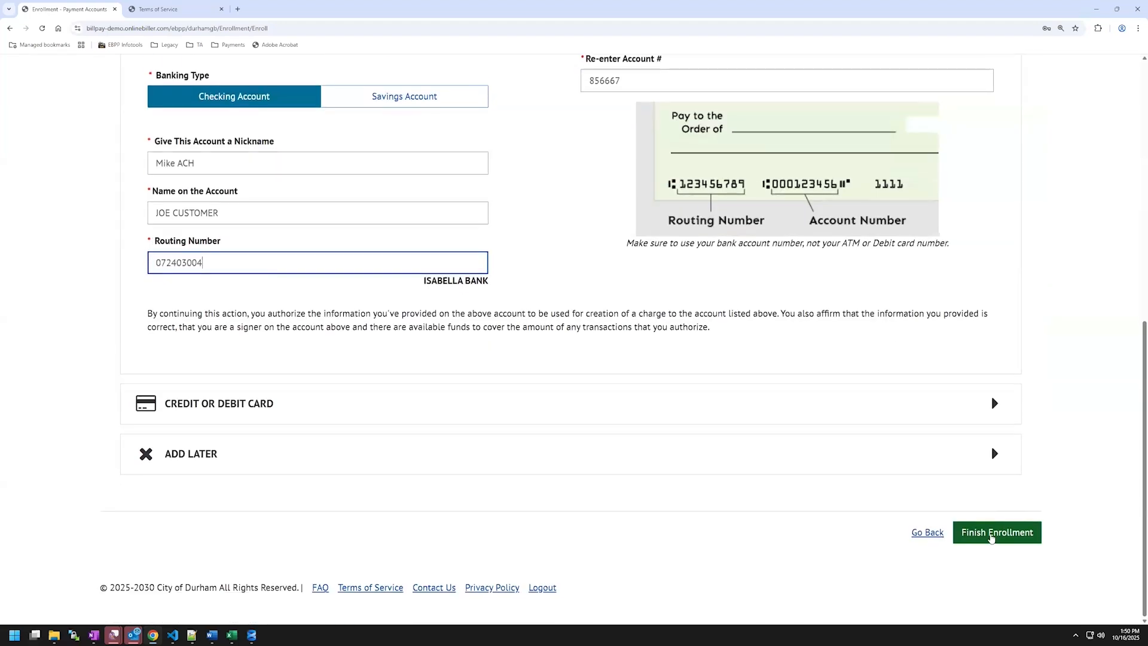
pyautogui.click(991, 535)
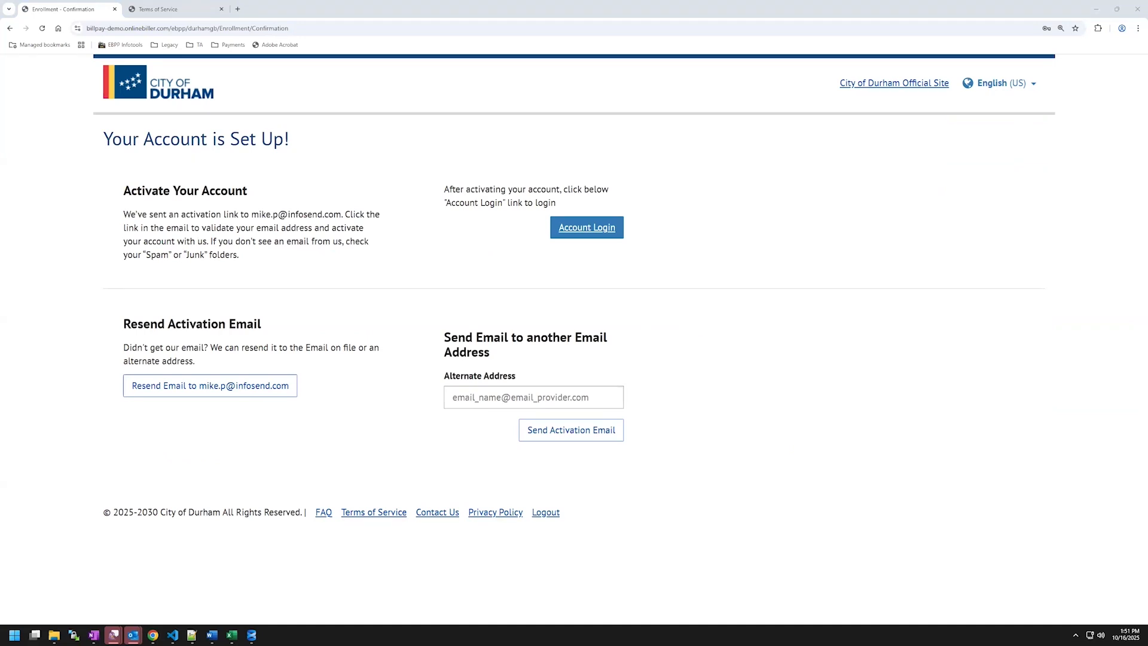
# Load the pictures in the Outlook activation email and follow its activate link.
pyautogui.hotkey('alt', 'Tab')
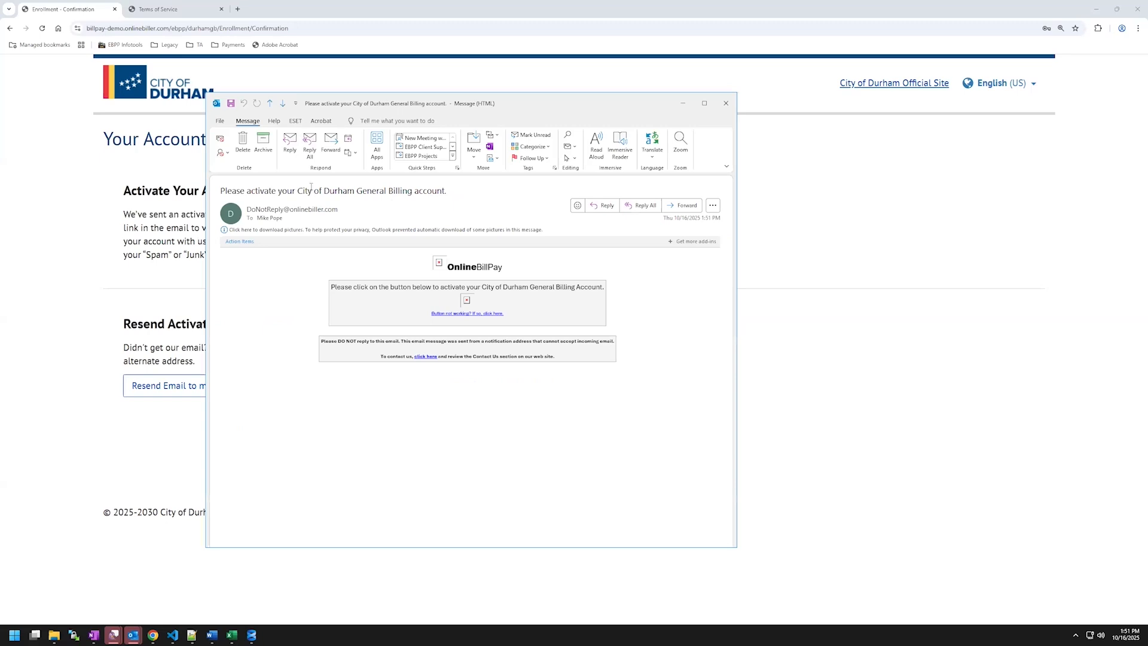
pyautogui.click(357, 230)
pyautogui.click(362, 239)
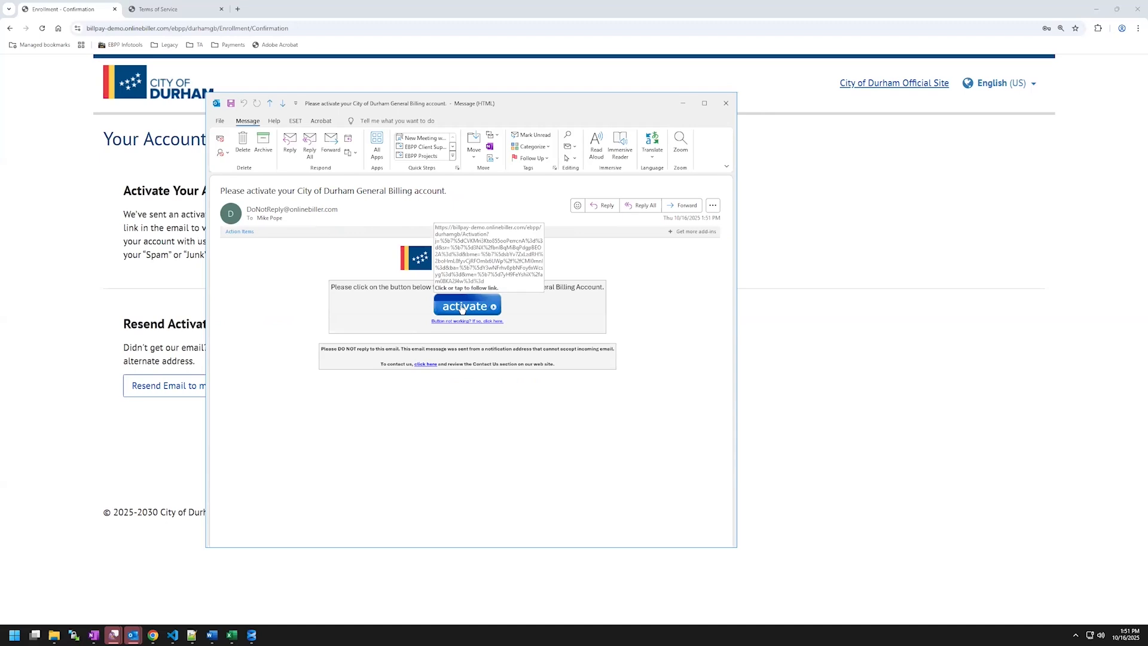
pyautogui.click(461, 308)
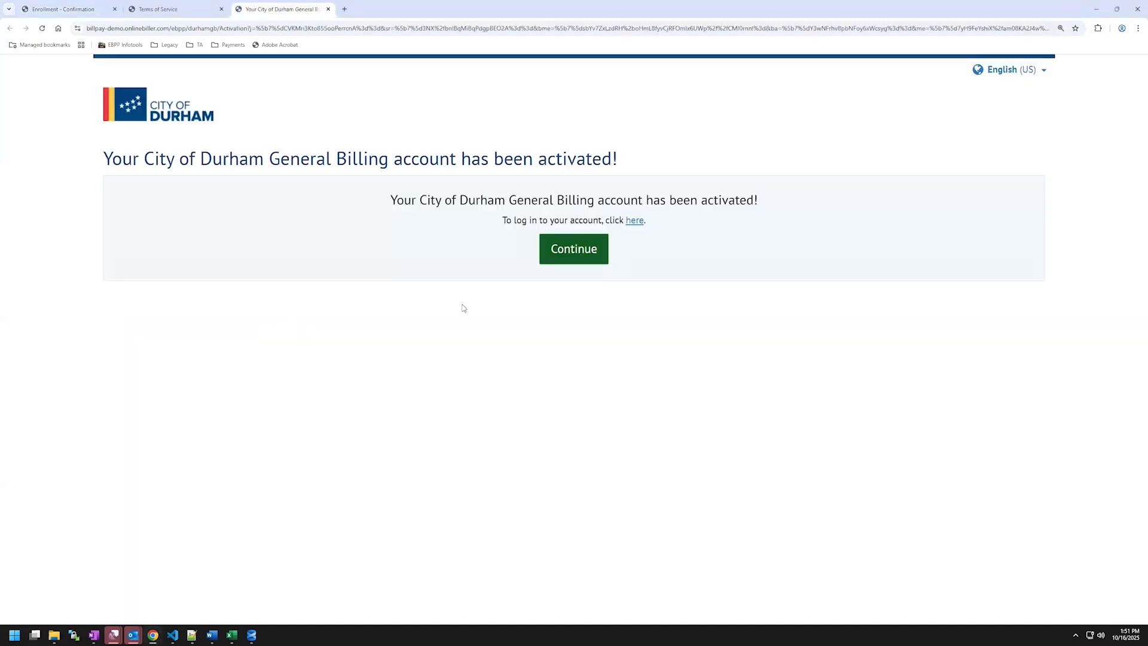
# Go to the login page and replace the saved login with the new login ID and password.
pyautogui.click(562, 258)
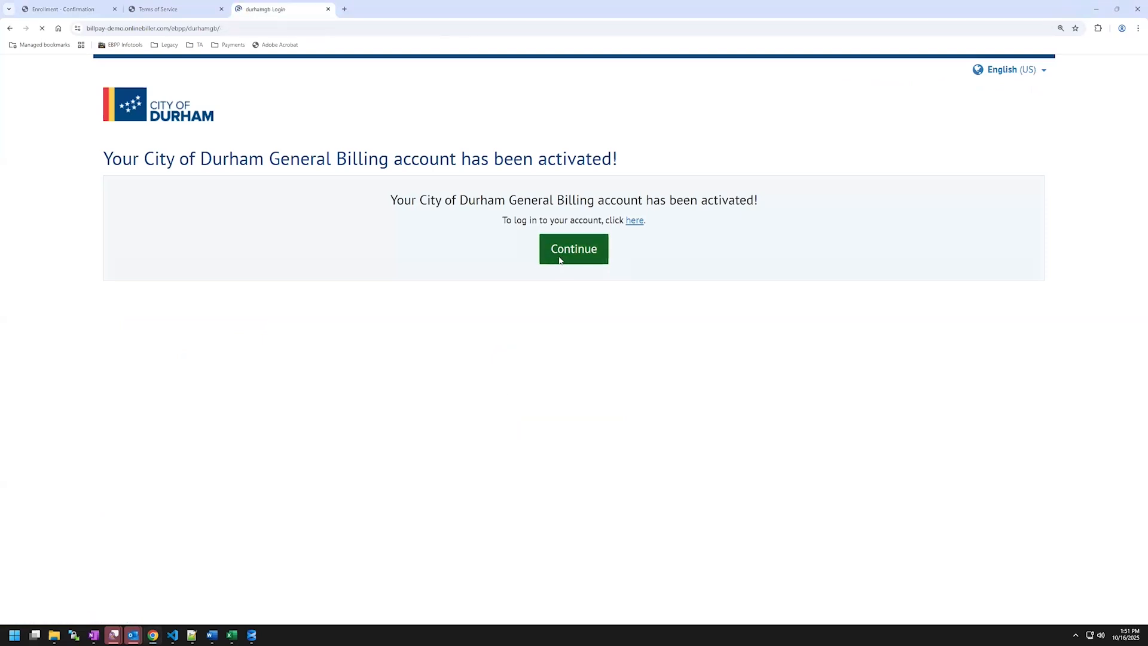
pyautogui.click(186, 246)
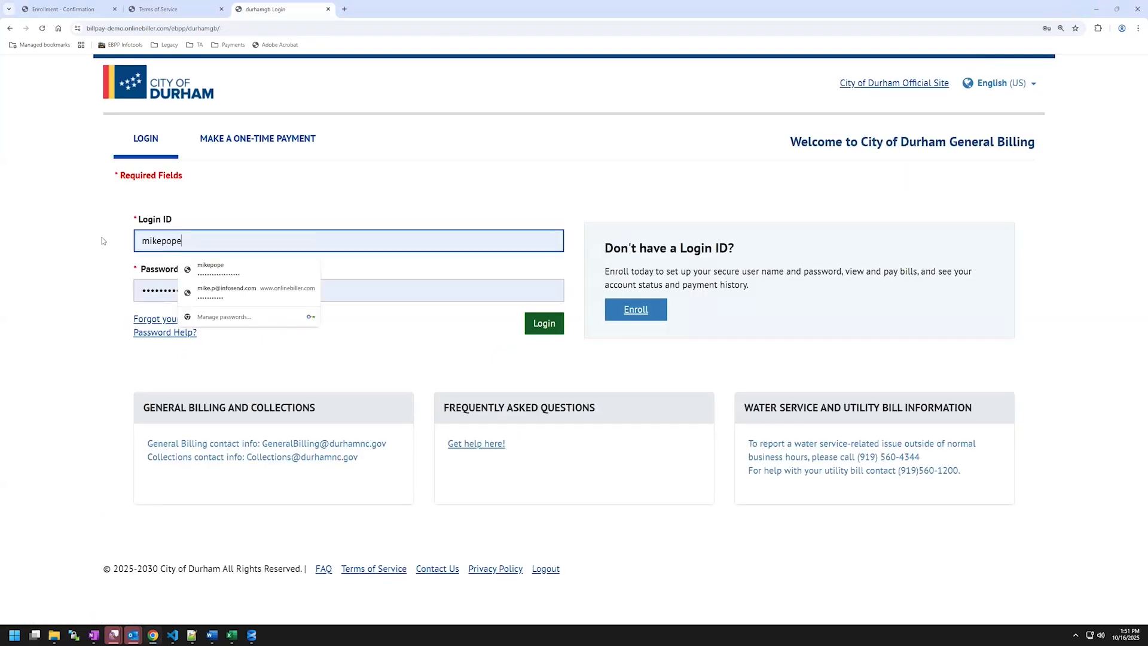
pyautogui.hotkey('ctrl', 'a')
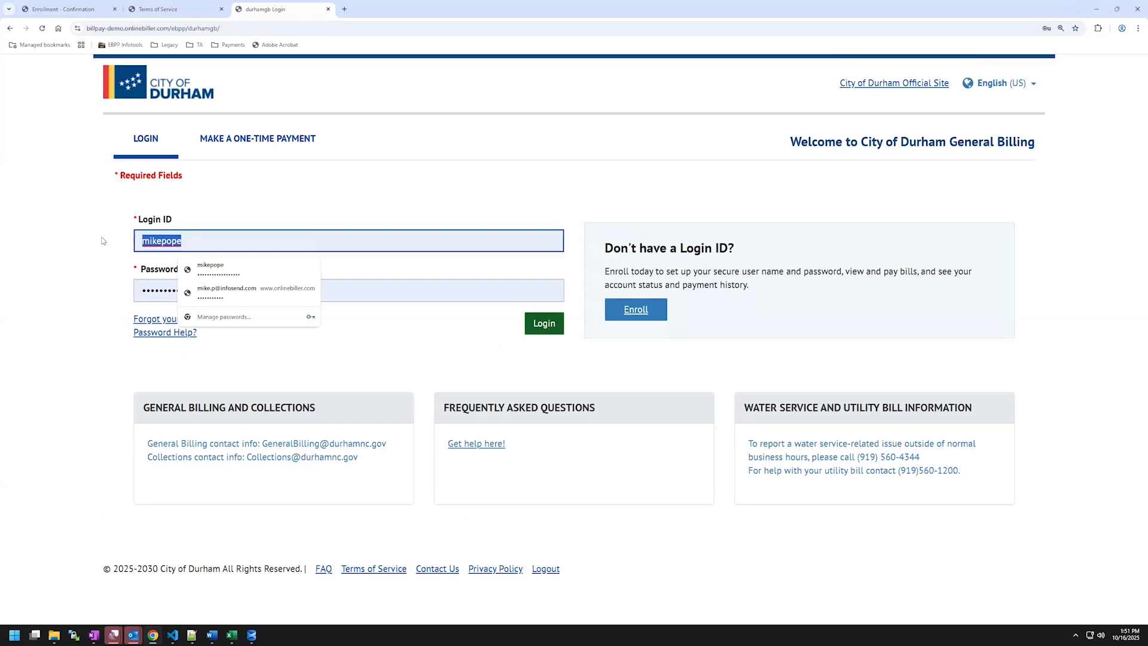
pyautogui.write('Durha')
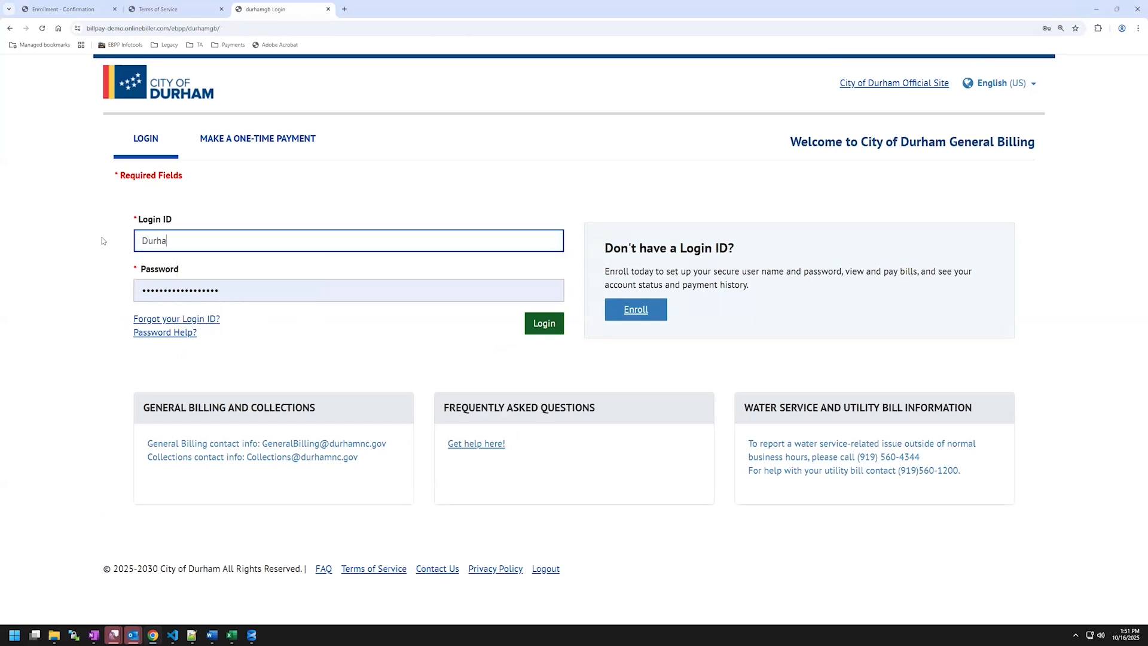
pyautogui.write('mGBMikeP')
pyautogui.press('Tab')
pyautogui.write('••••••••••••')
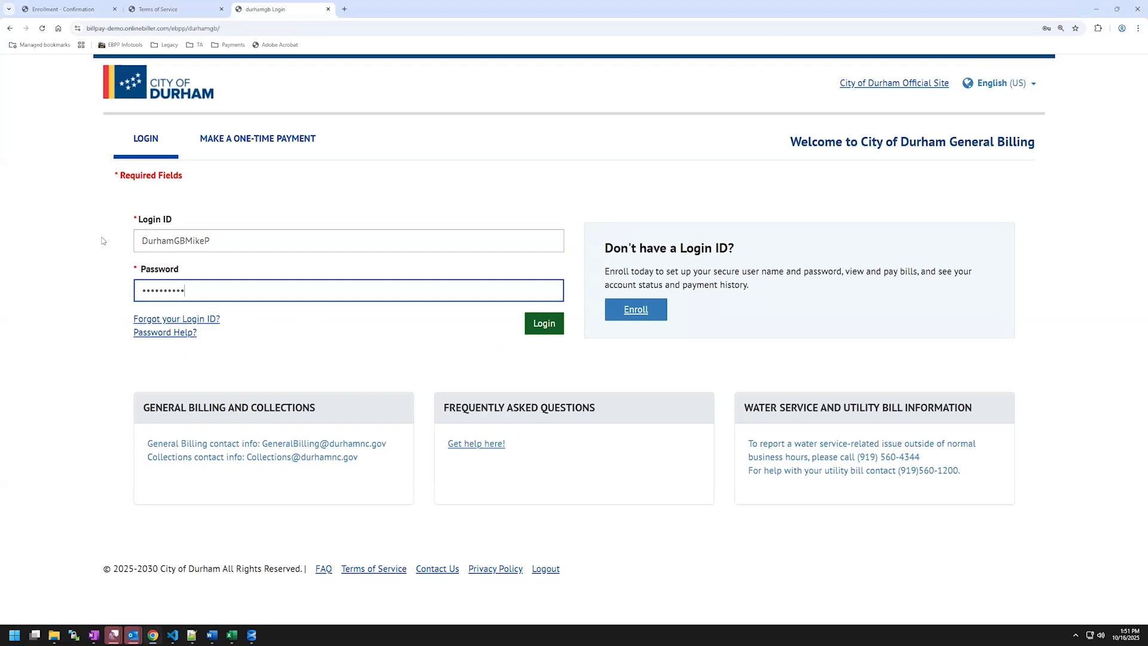
# Log in, select the 9/1/2025 bill for its full $662.41, and open payment method entry.
pyautogui.click(548, 326)
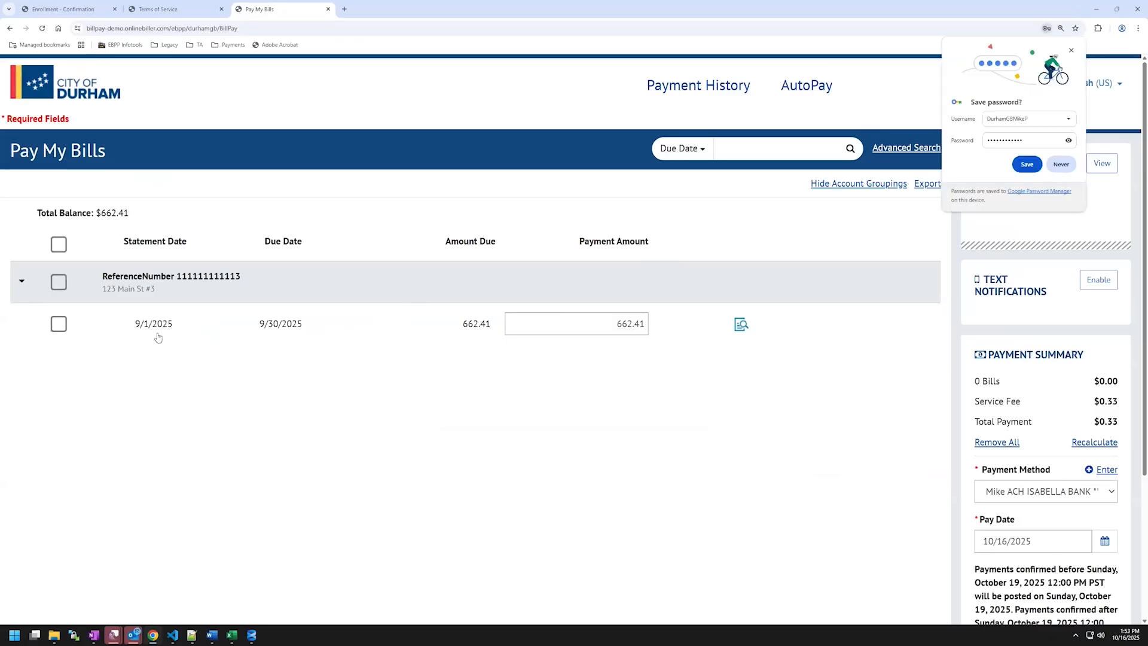
pyautogui.click(59, 324)
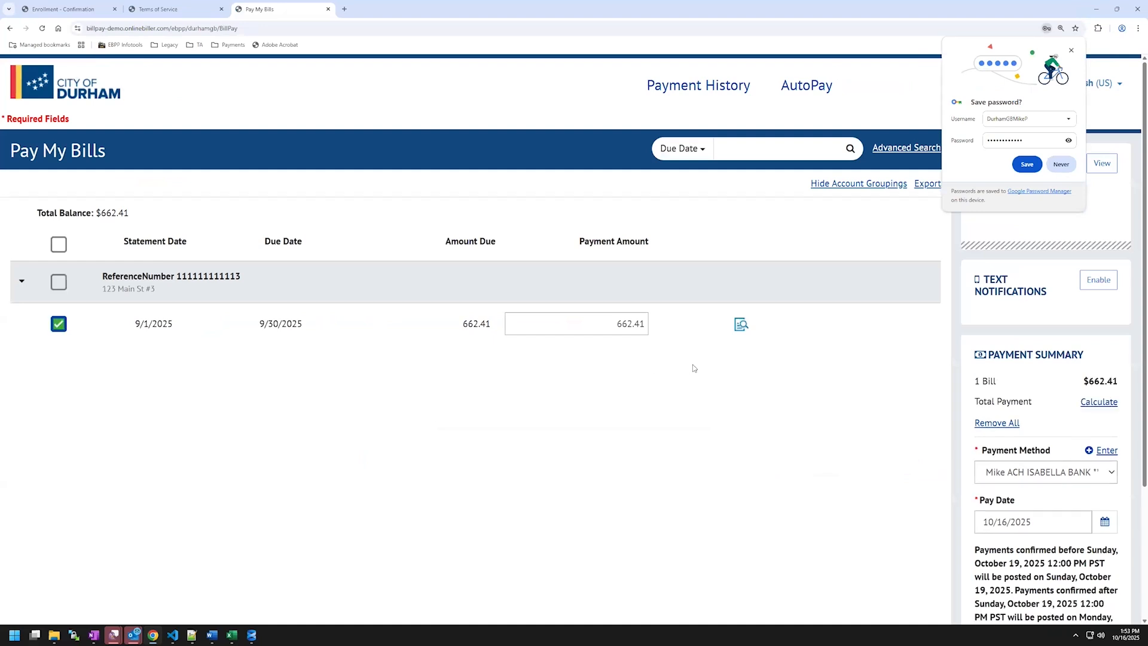
pyautogui.click(1071, 50)
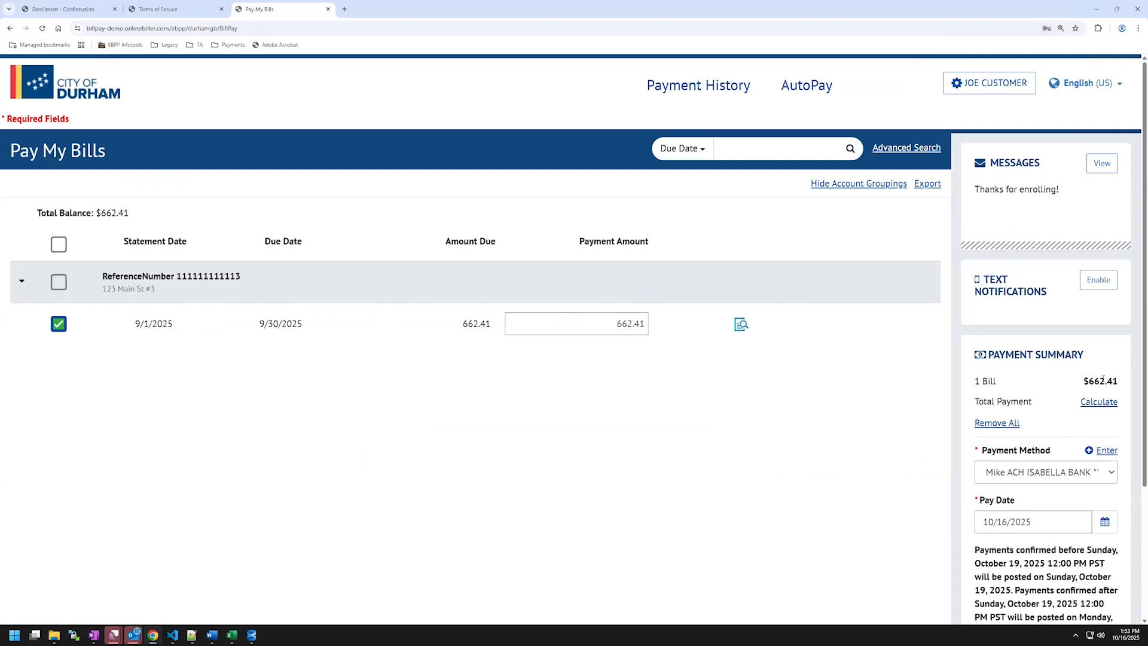
pyautogui.click(644, 323)
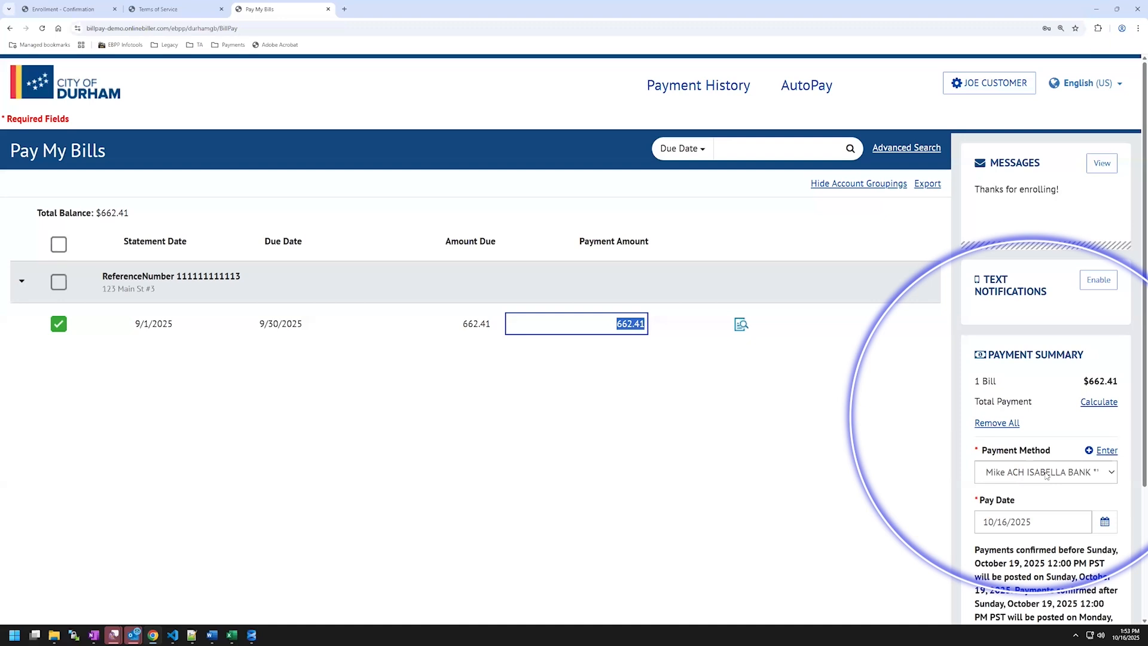
pyautogui.click(1107, 452)
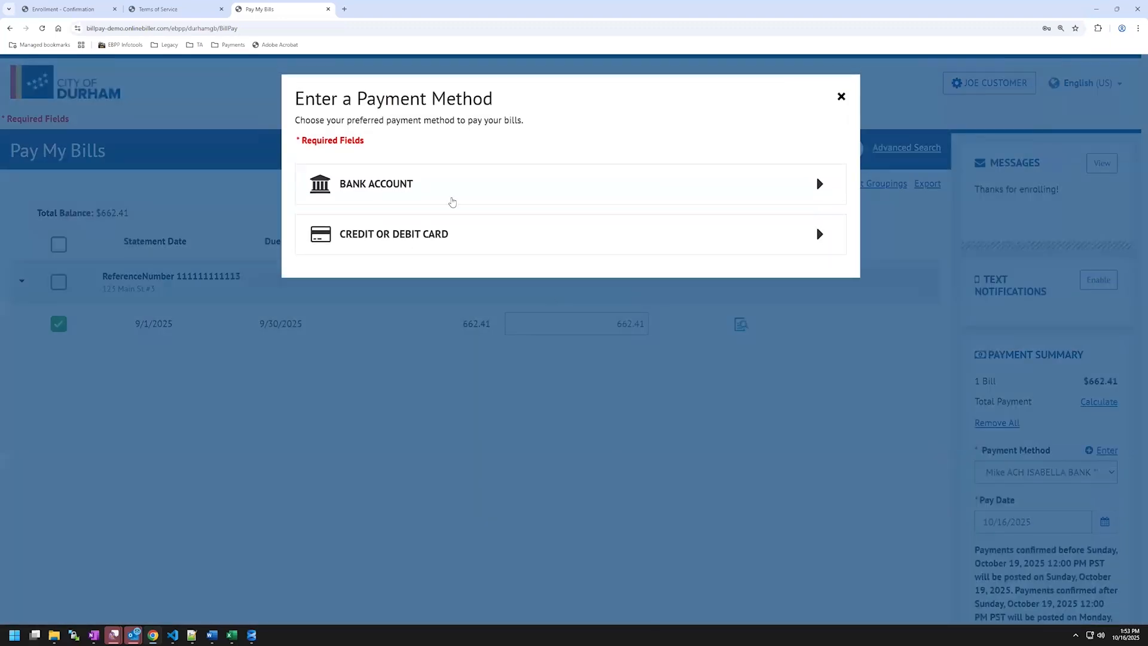
# Close the payment method dialog and leave the pay date at 10/16/2025.
pyautogui.click(841, 97)
pyautogui.scroll(-1, 990, 455)
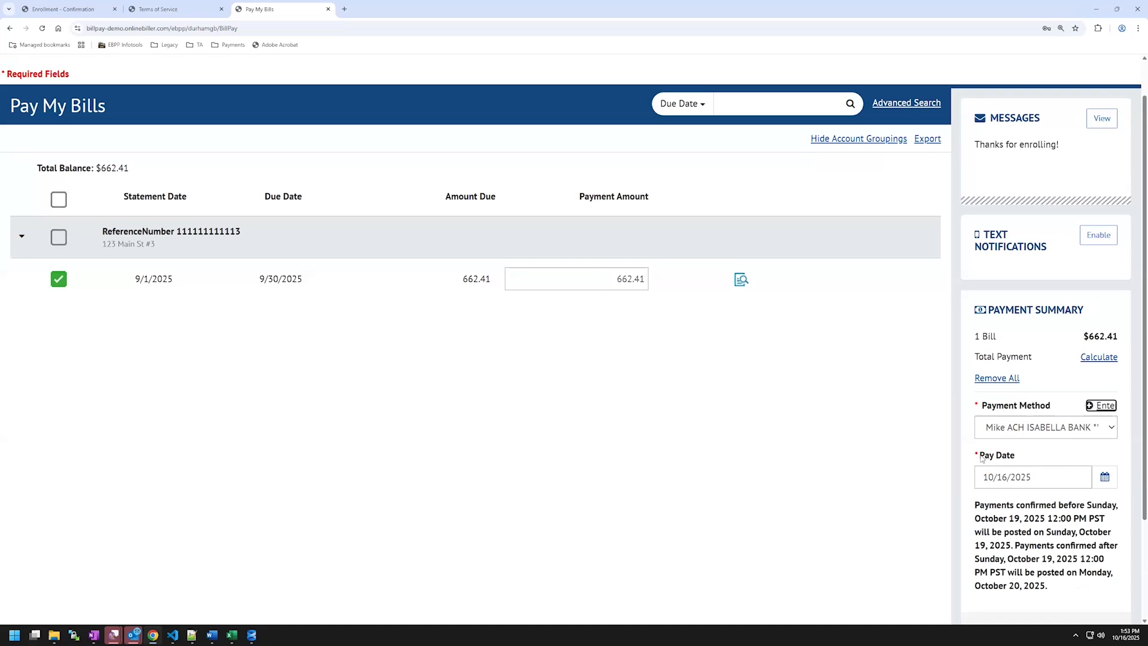
pyautogui.click(1102, 480)
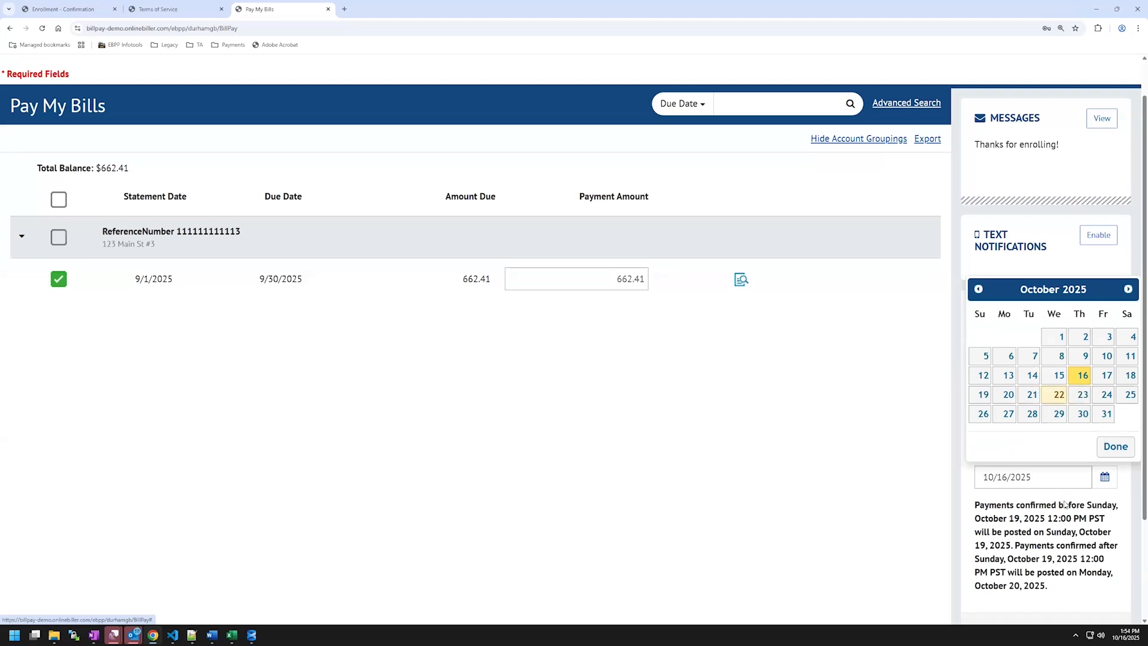
pyautogui.click(1065, 524)
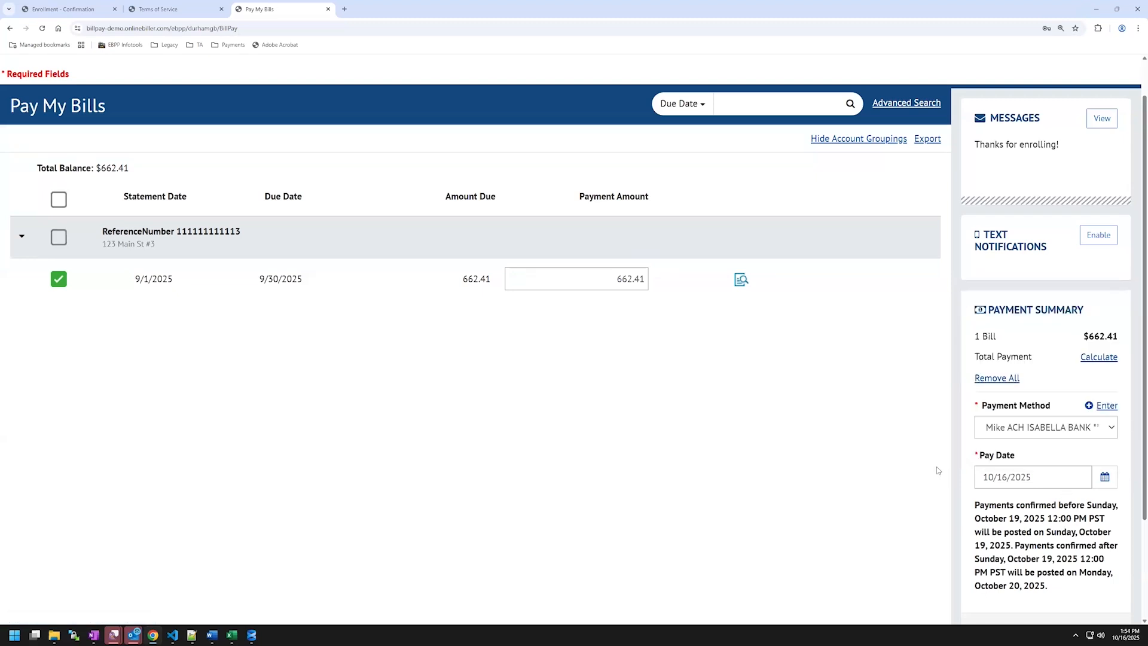
# Review the $662.74 payment's bill details, including the $0.33 fee, and submit it.
pyautogui.scroll(-3, 936, 469)
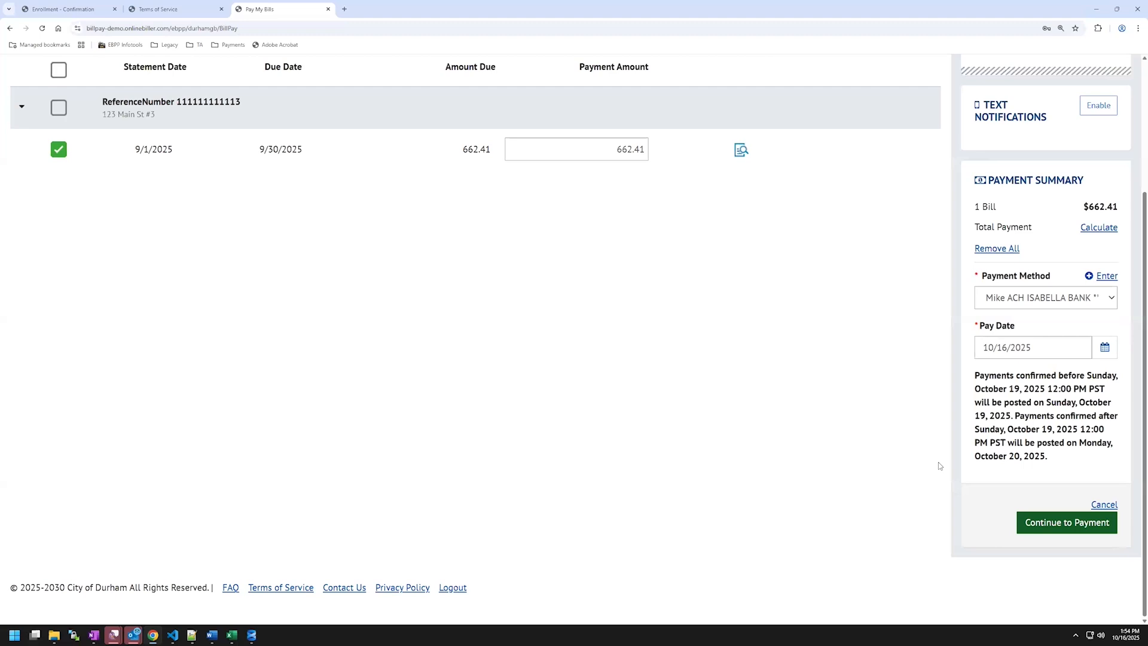
pyautogui.click(1073, 530)
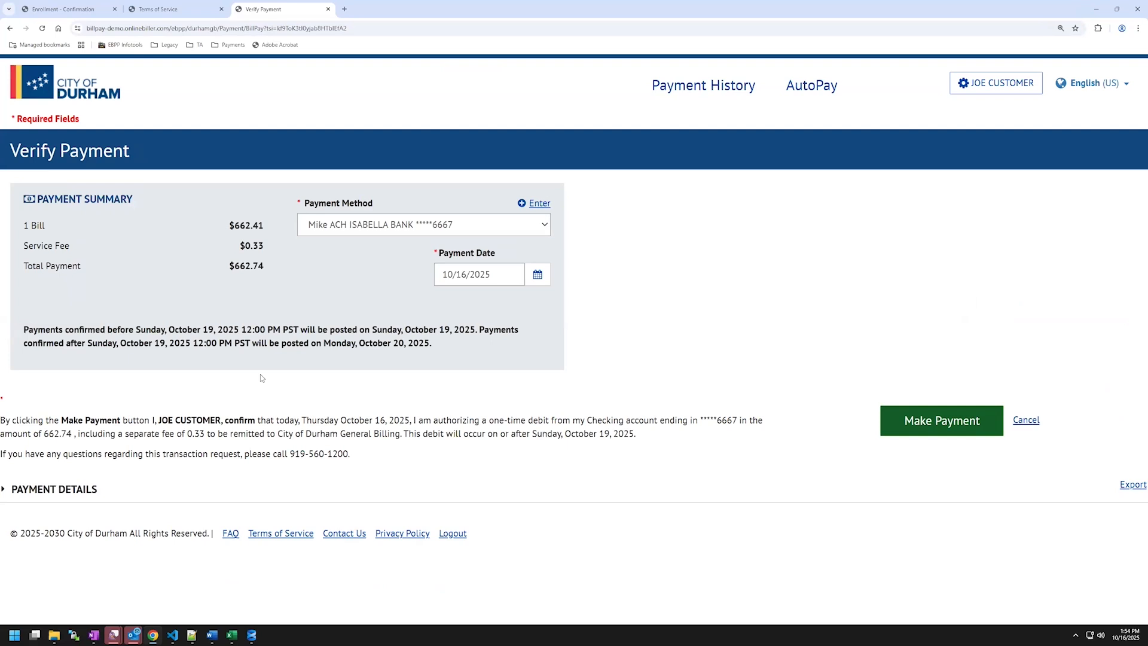
pyautogui.click(33, 490)
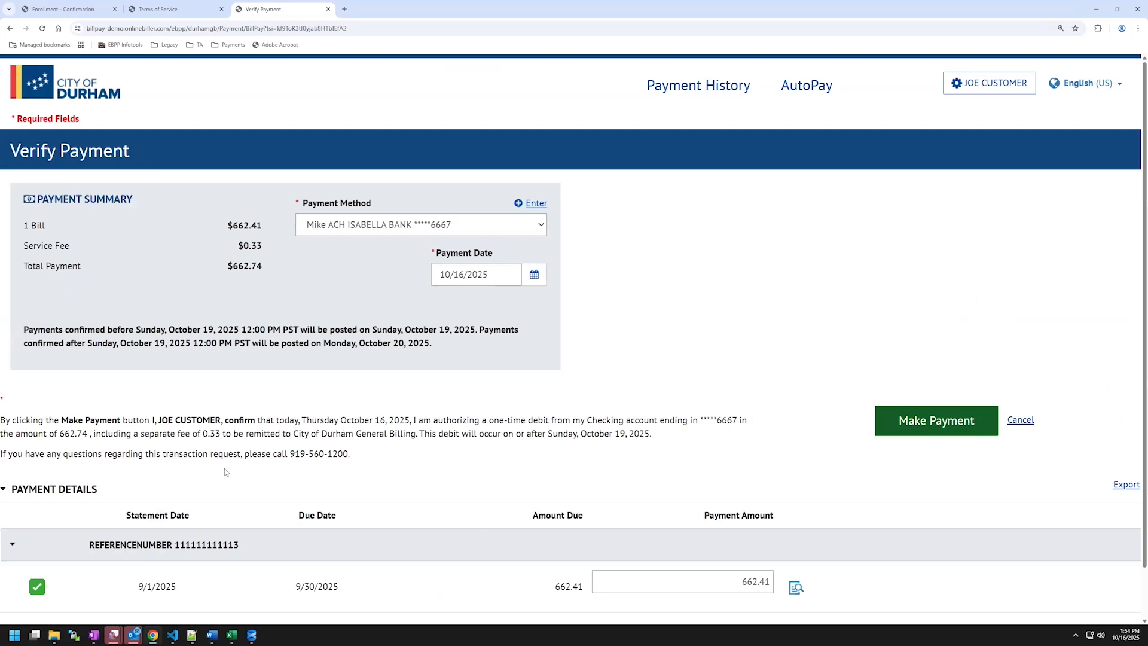
pyautogui.scroll(-1, 224, 470)
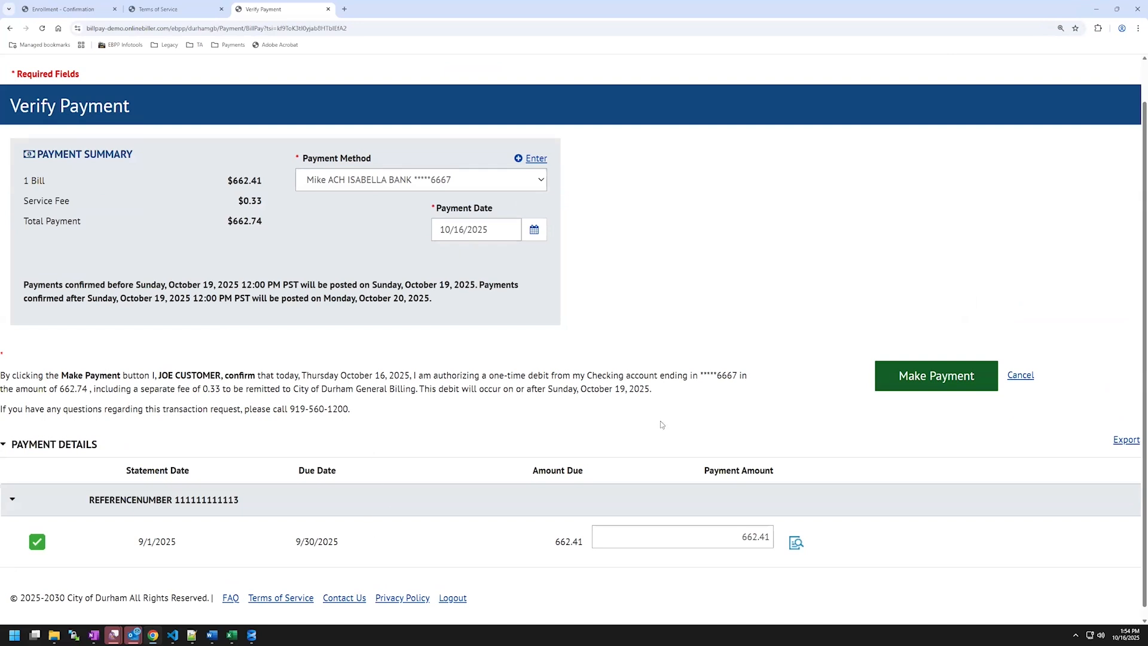
pyautogui.scroll(1, 795, 424)
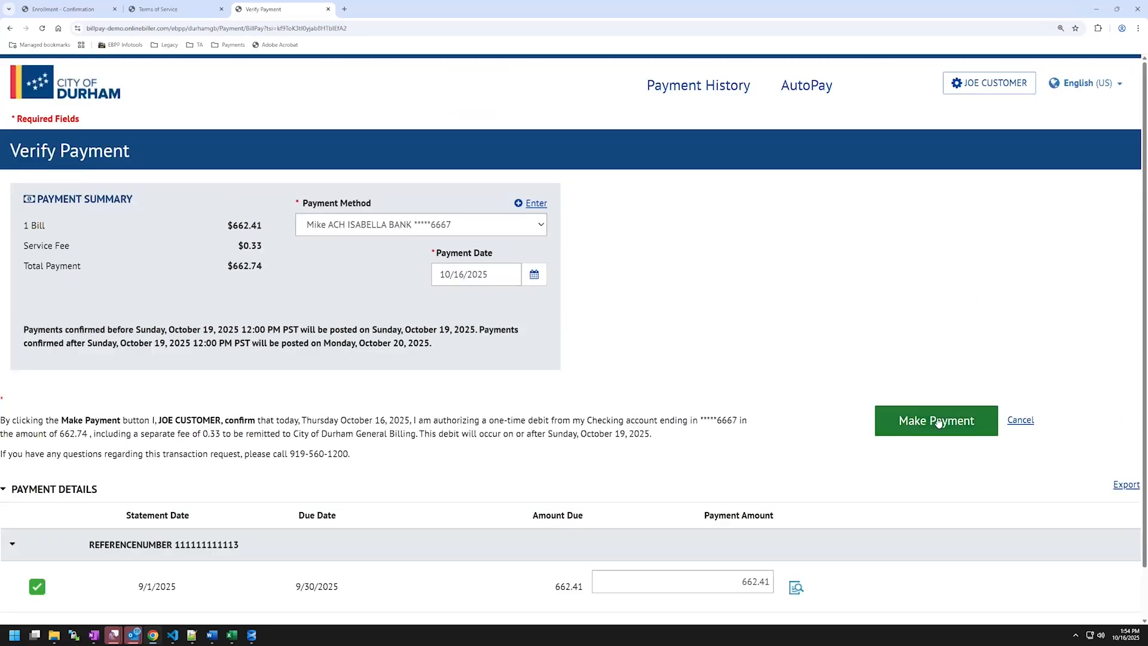
pyautogui.click(937, 421)
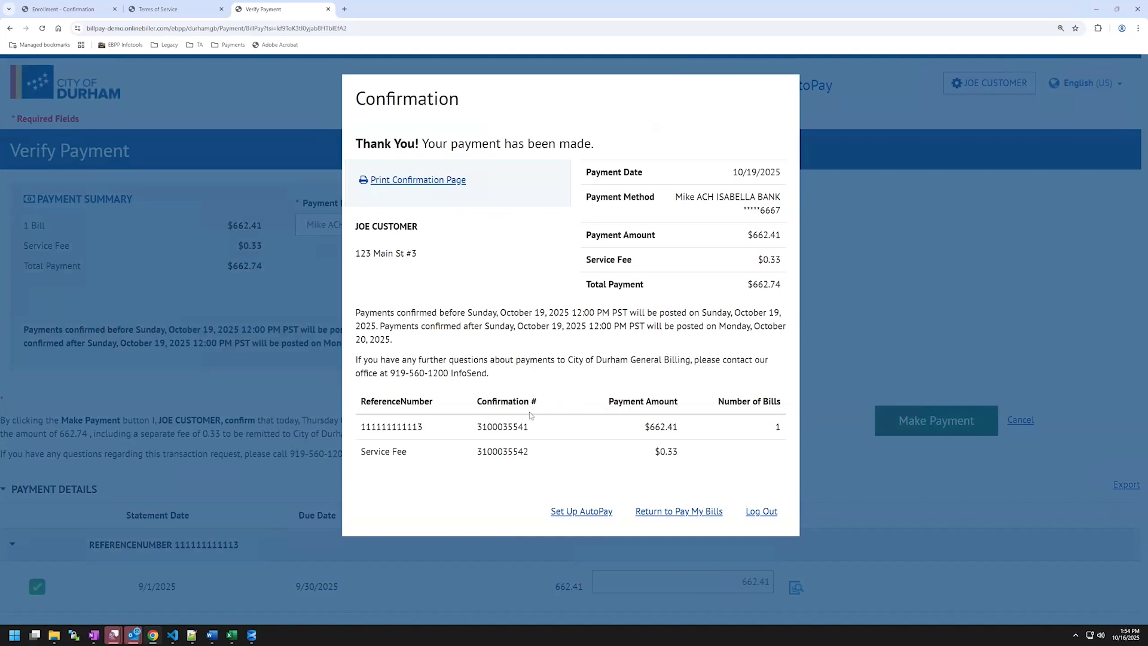
# Highlight the confirmation number of the confirmed bill payment.
pyautogui.moveTo(477, 426); pyautogui.dragTo(528, 426)
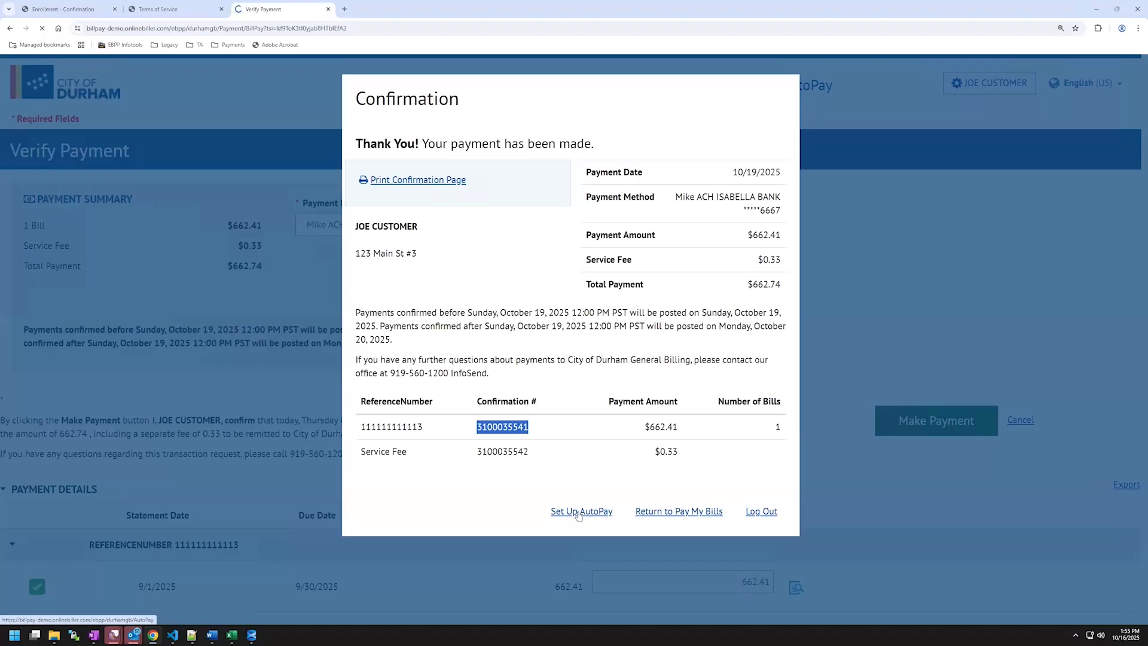
# Go to Set Up AutoPay from the payment Confirmation dialog.
pyautogui.click(579, 511)
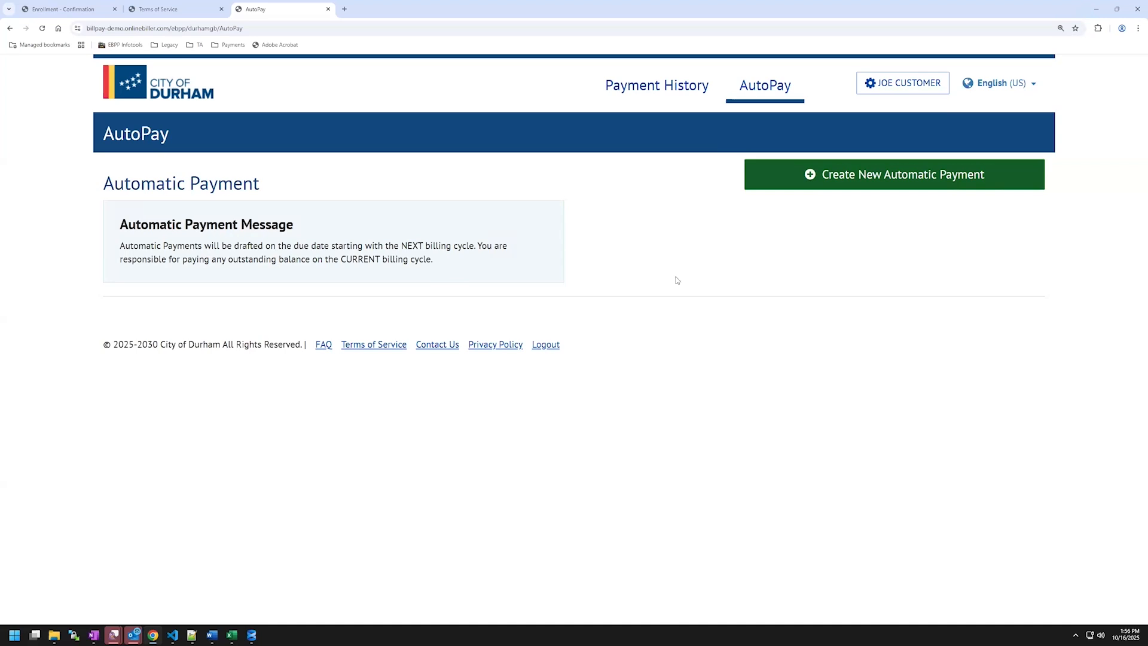
# Create a new automatic payment with an AutoPay payment name, keeping the ReferenceNumber.
pyautogui.click(885, 186)
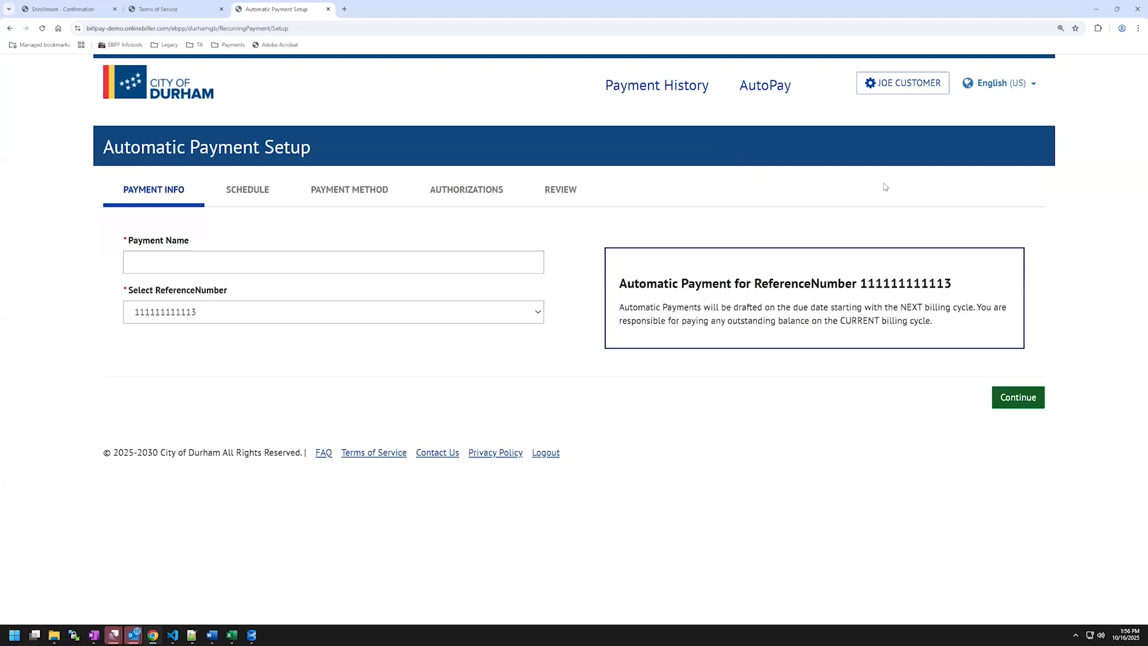
pyautogui.click(220, 262)
pyautogui.write('Mike AutoPay')
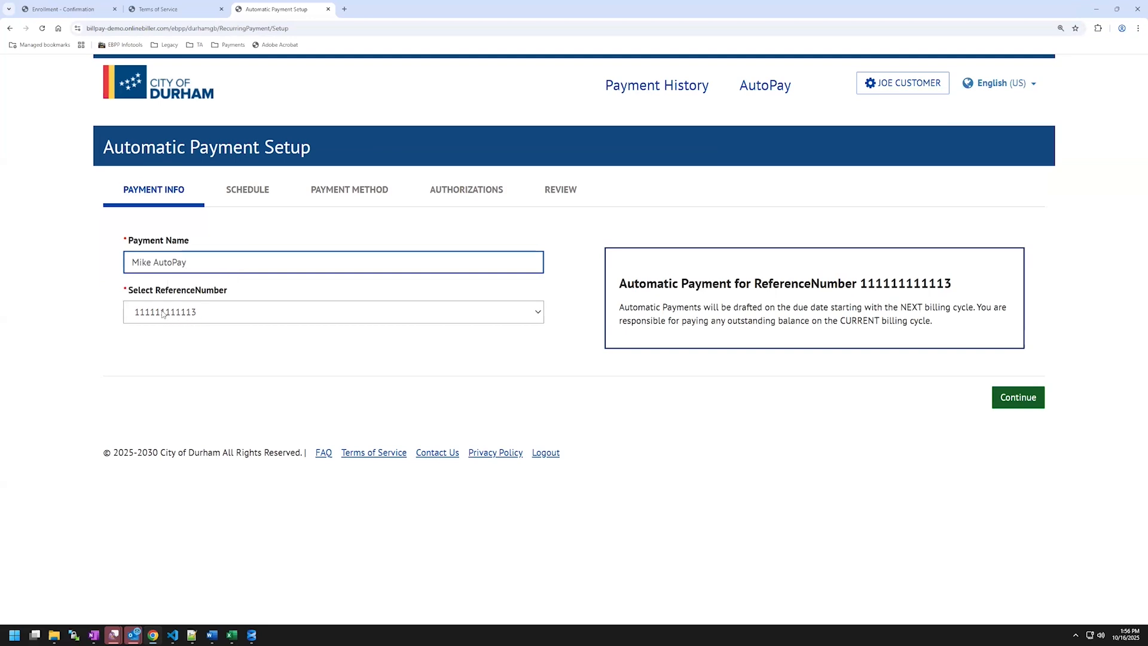
pyautogui.click(1016, 402)
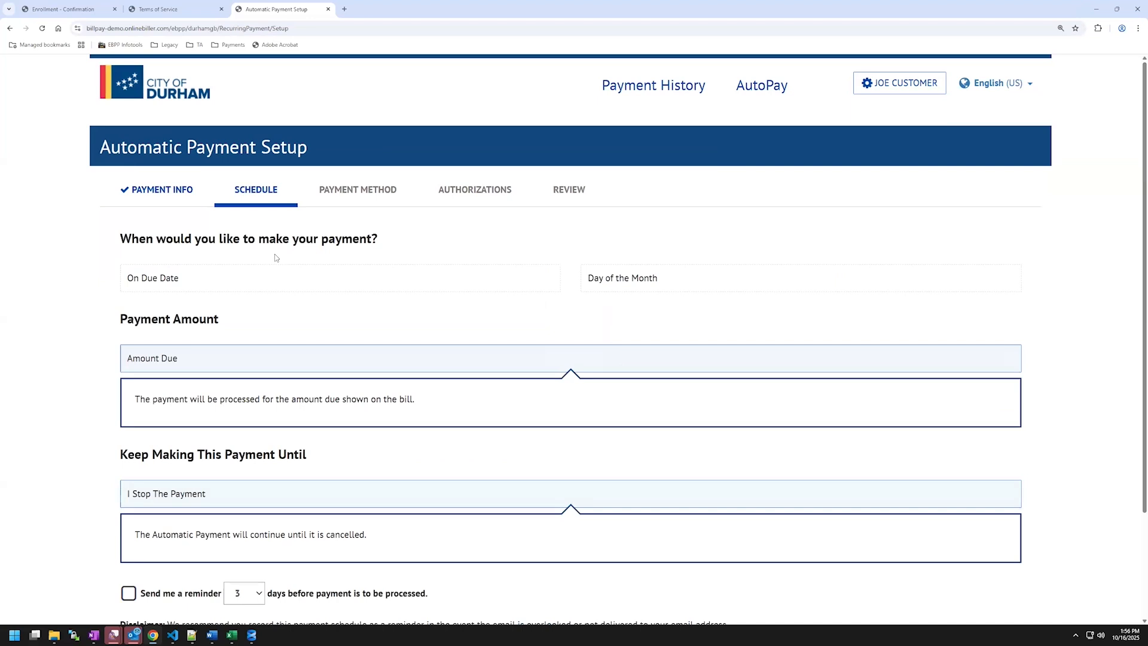
# Schedule the AutoPay on each bill's due date with a 3-day reminder beforehand.
pyautogui.click(205, 277)
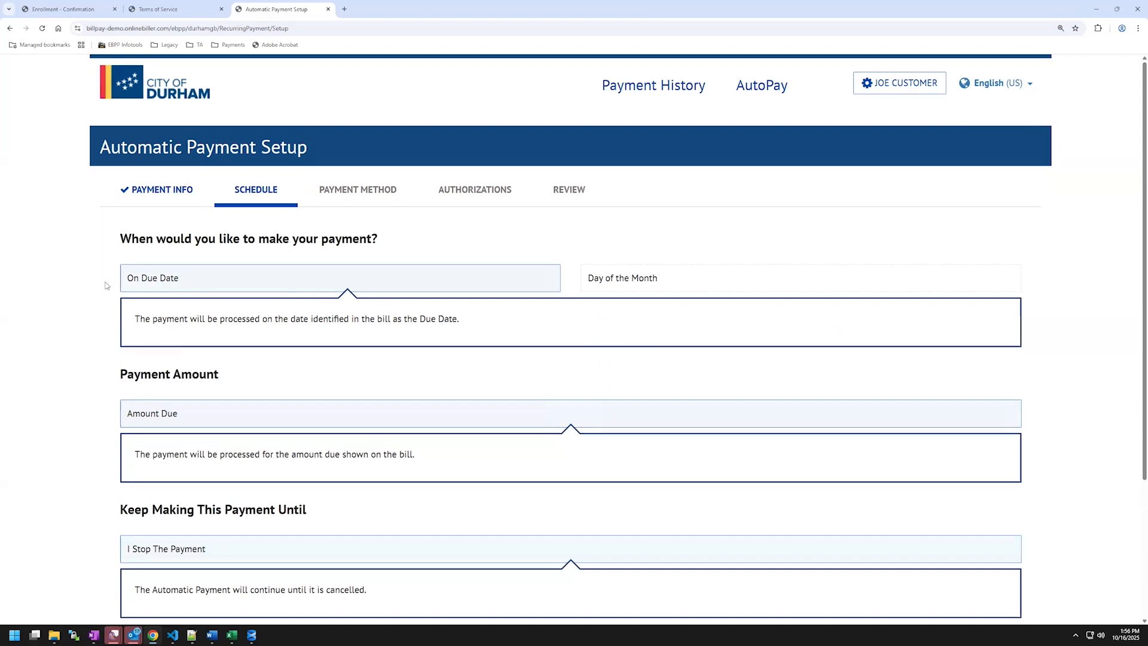
pyautogui.scroll(-1, 106, 285)
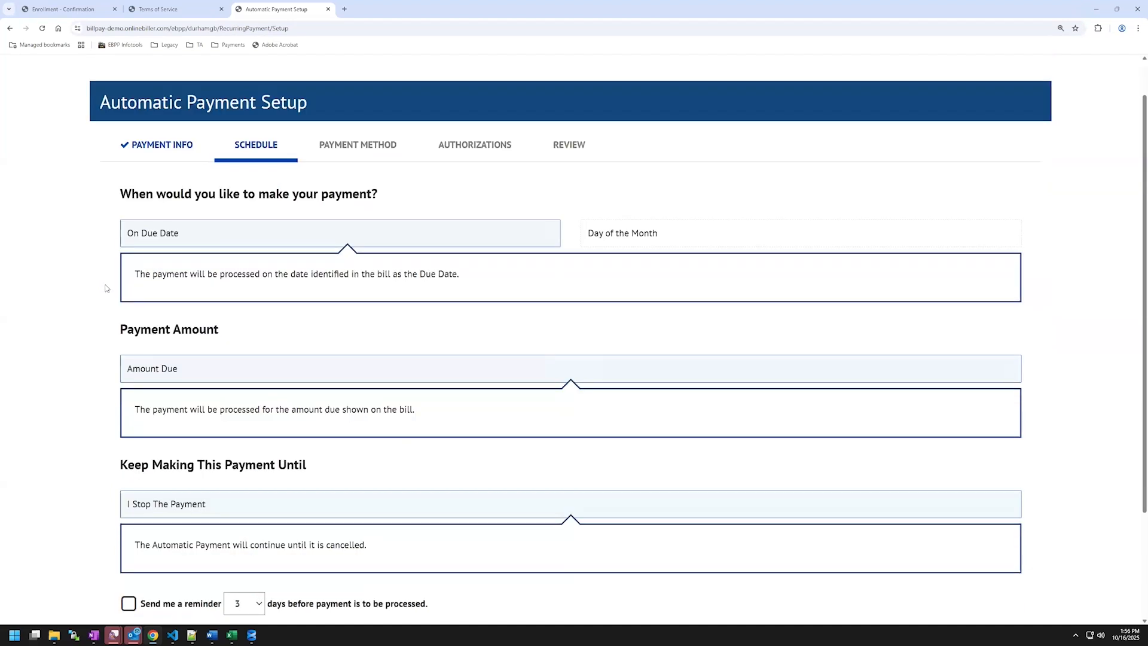
pyautogui.scroll(-1, 119, 299)
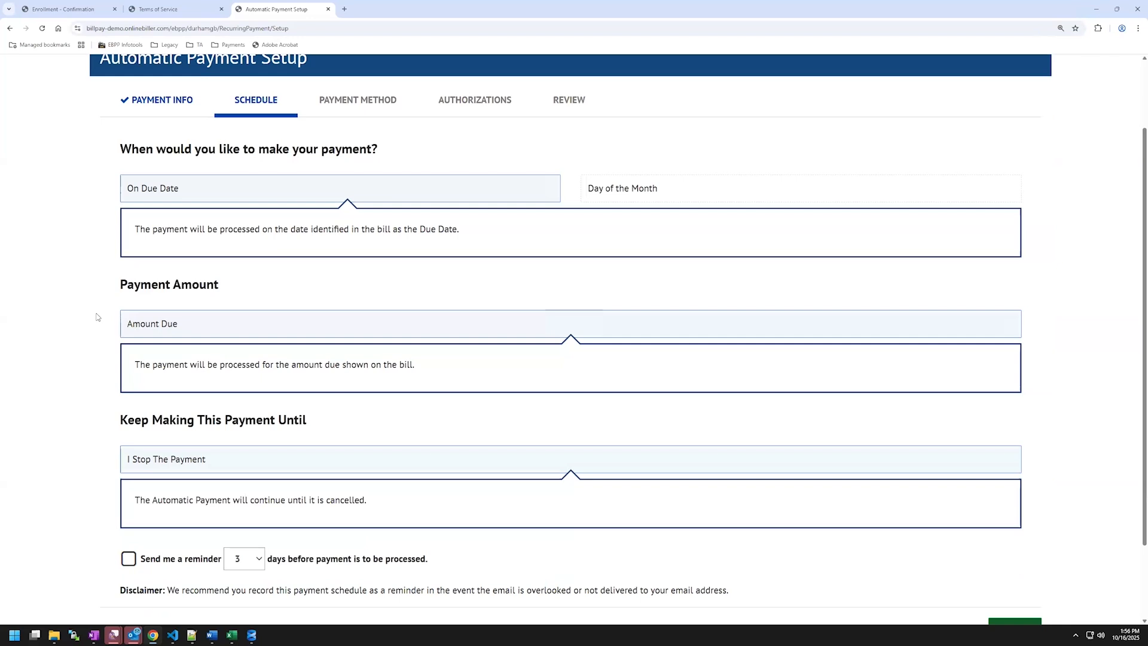
pyautogui.scroll(-2, 96, 320)
pyautogui.scroll(1, 124, 351)
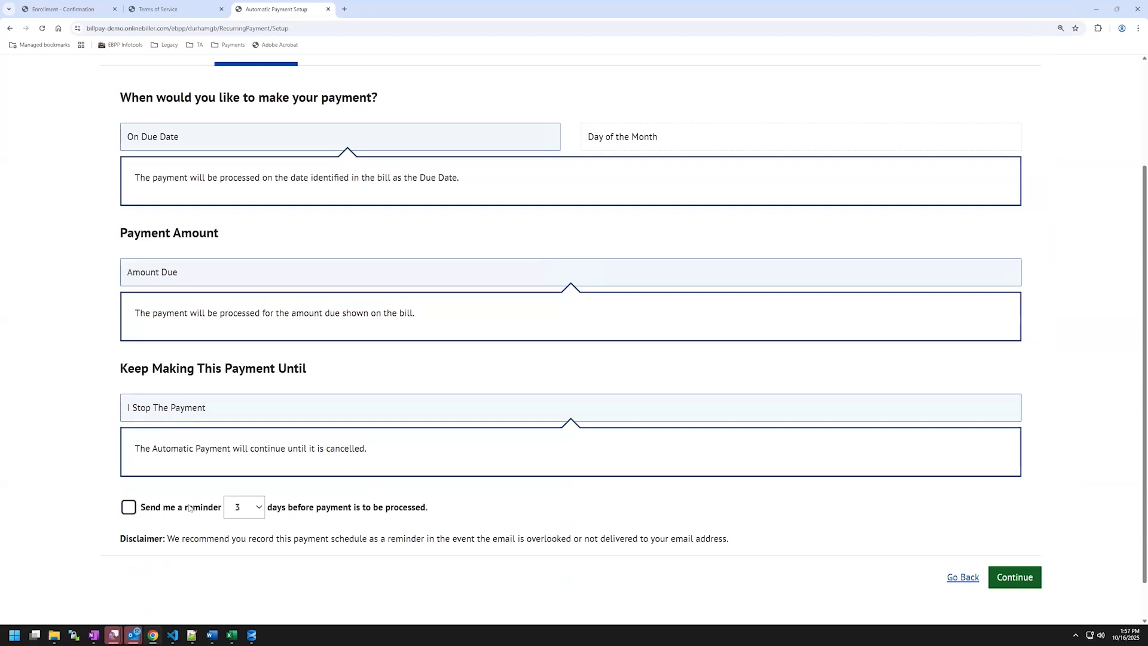
pyautogui.click(129, 508)
pyautogui.click(258, 508)
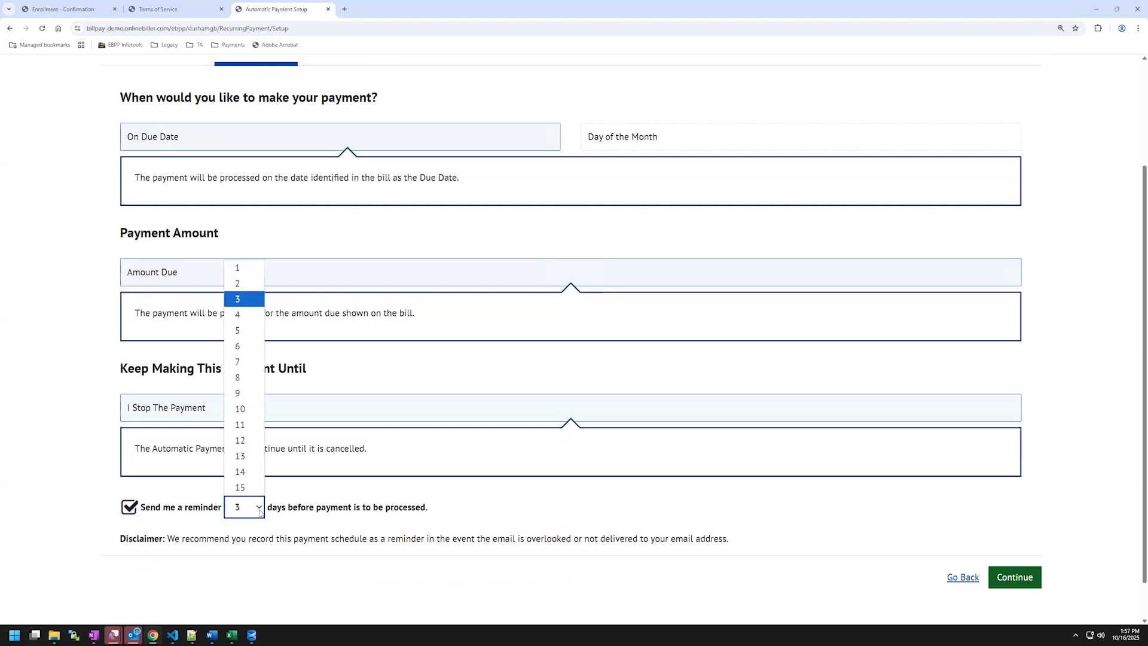
pyautogui.click(462, 515)
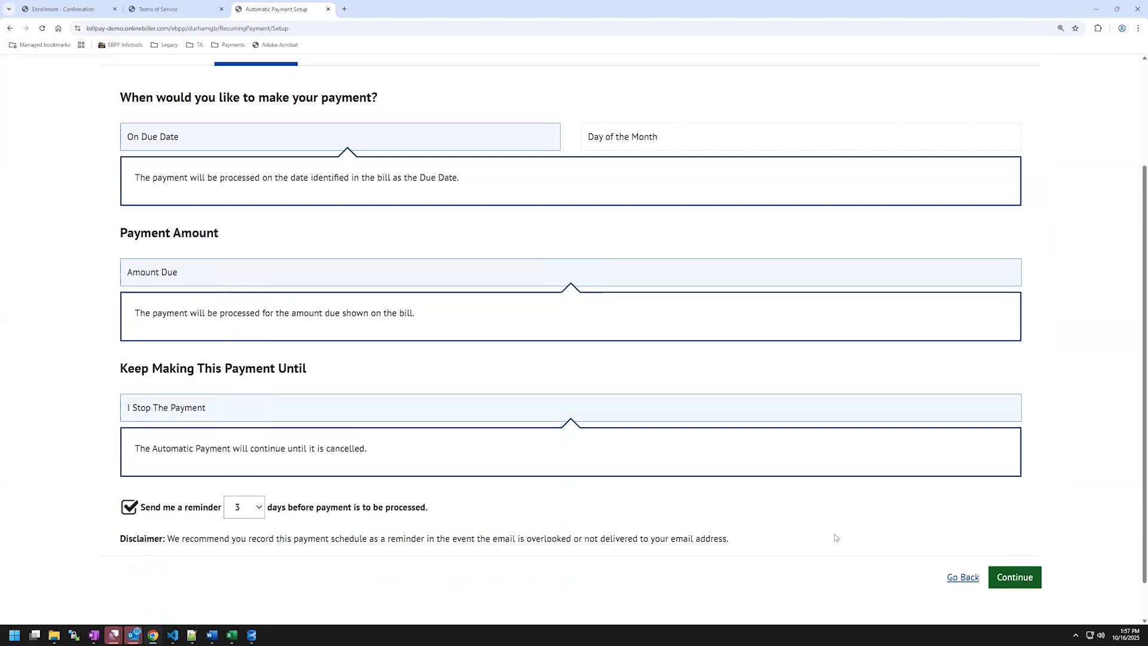
pyautogui.click(1014, 577)
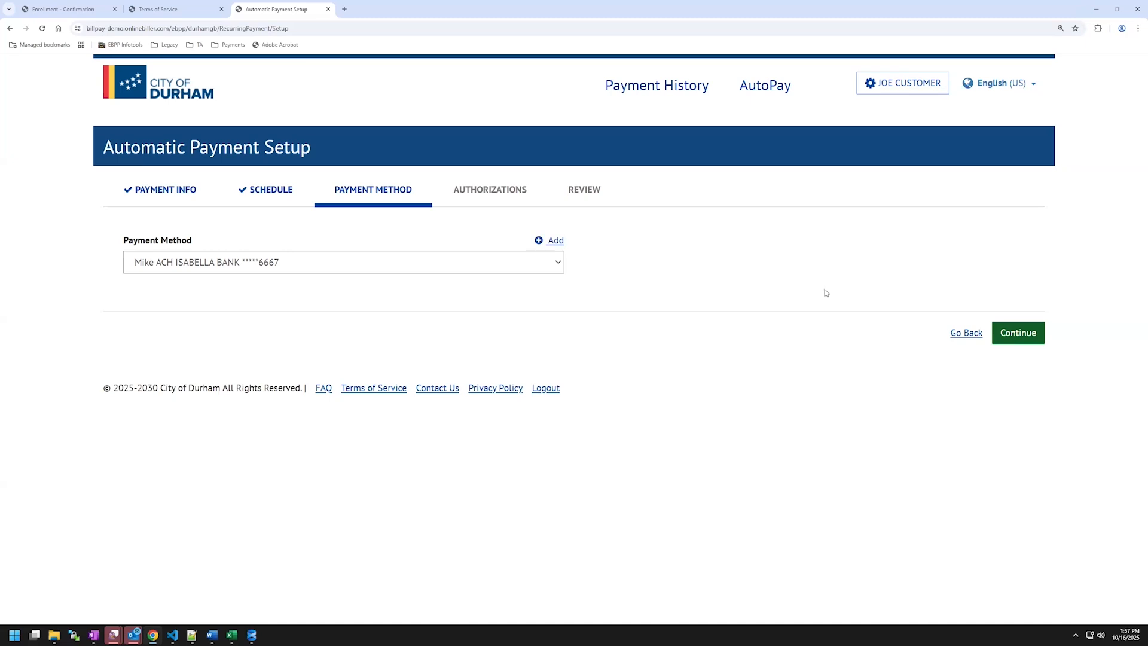
# Agree to the AutoPay billing authorization terms and proceed to the Review step.
pyautogui.click(1022, 337)
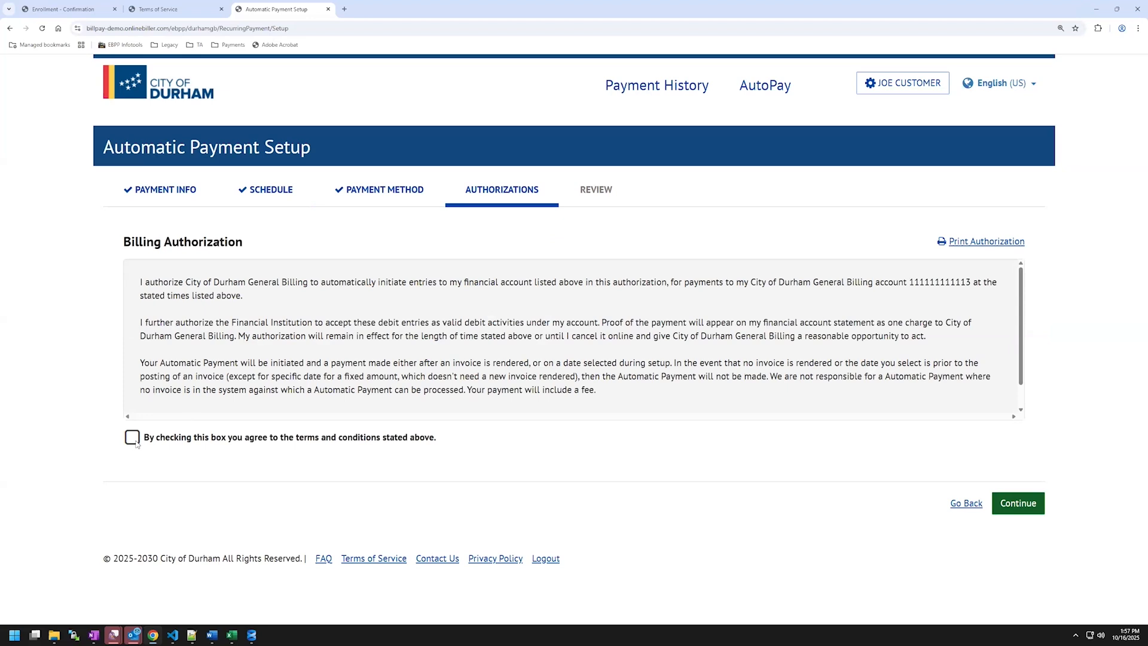
pyautogui.click(170, 438)
pyautogui.click(1018, 509)
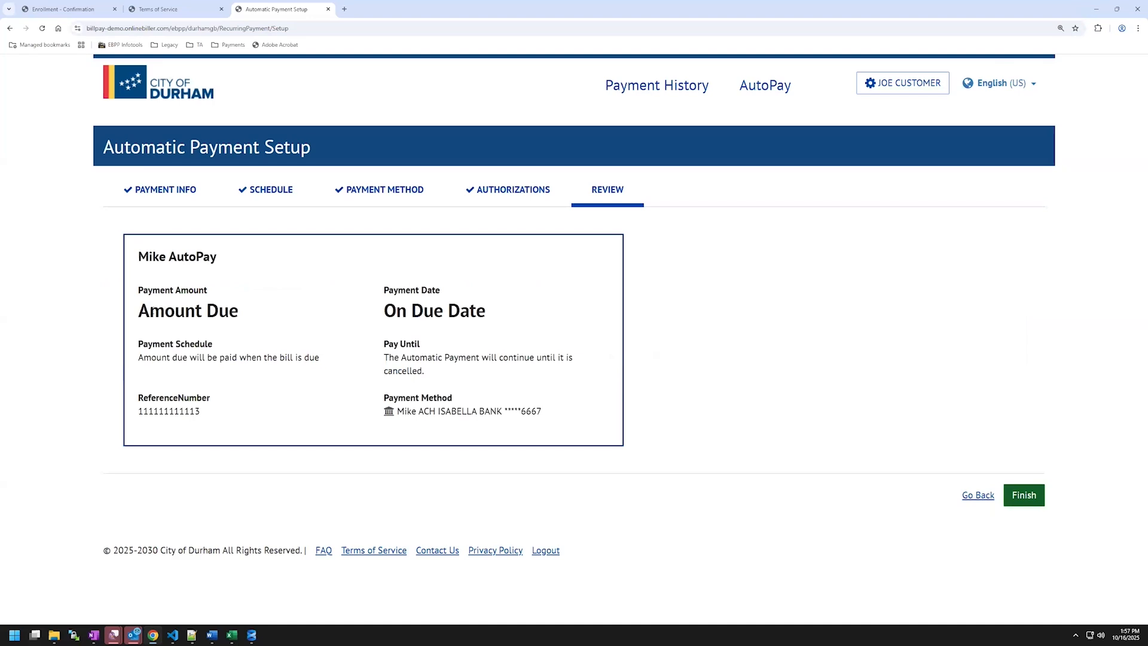
# Confirm the AutoPay pays the Amount Due and finish creating it.
pyautogui.tripleClick(238, 316)
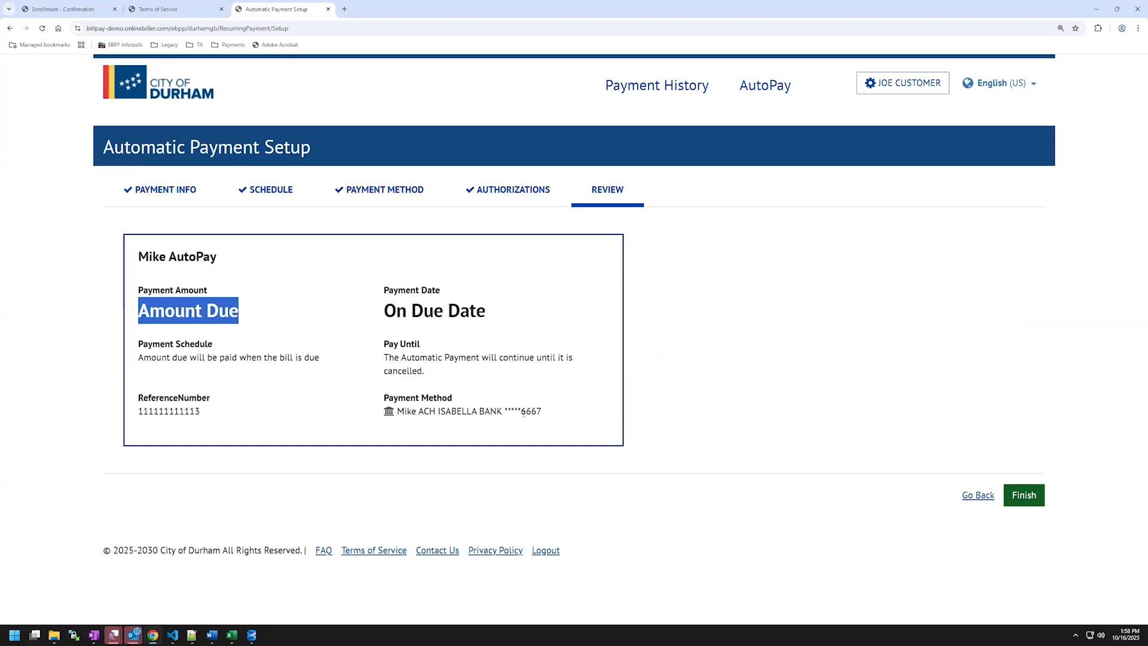
pyautogui.click(1026, 494)
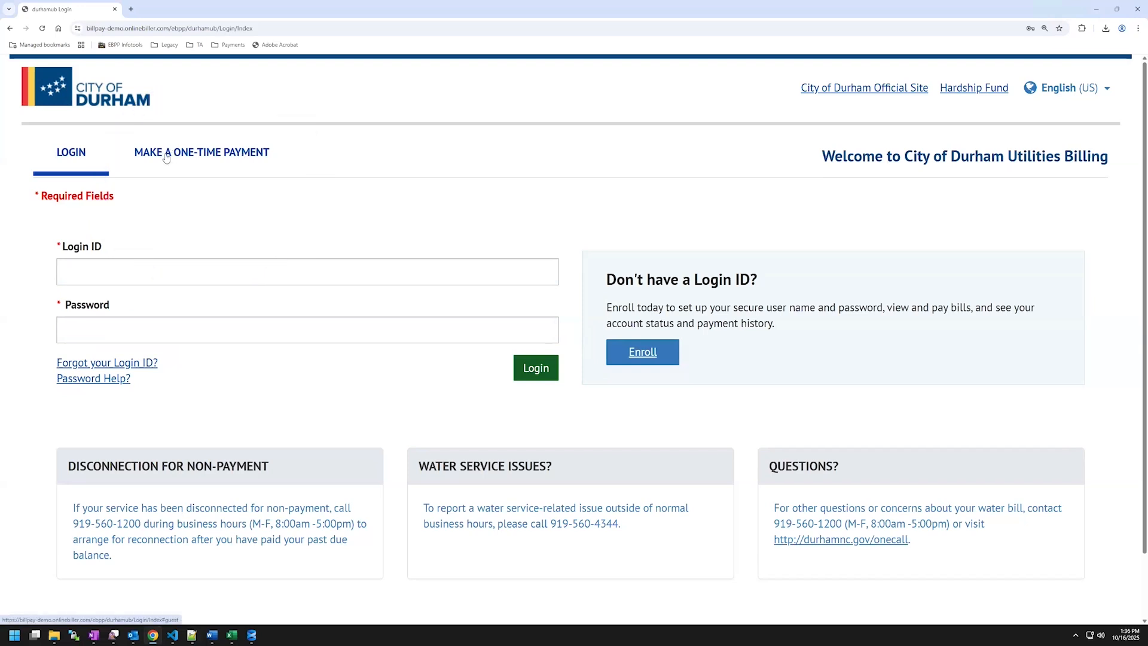
# Sign in as a one-time guest payer using the utility account number and mailing zip code.
pyautogui.click(228, 157)
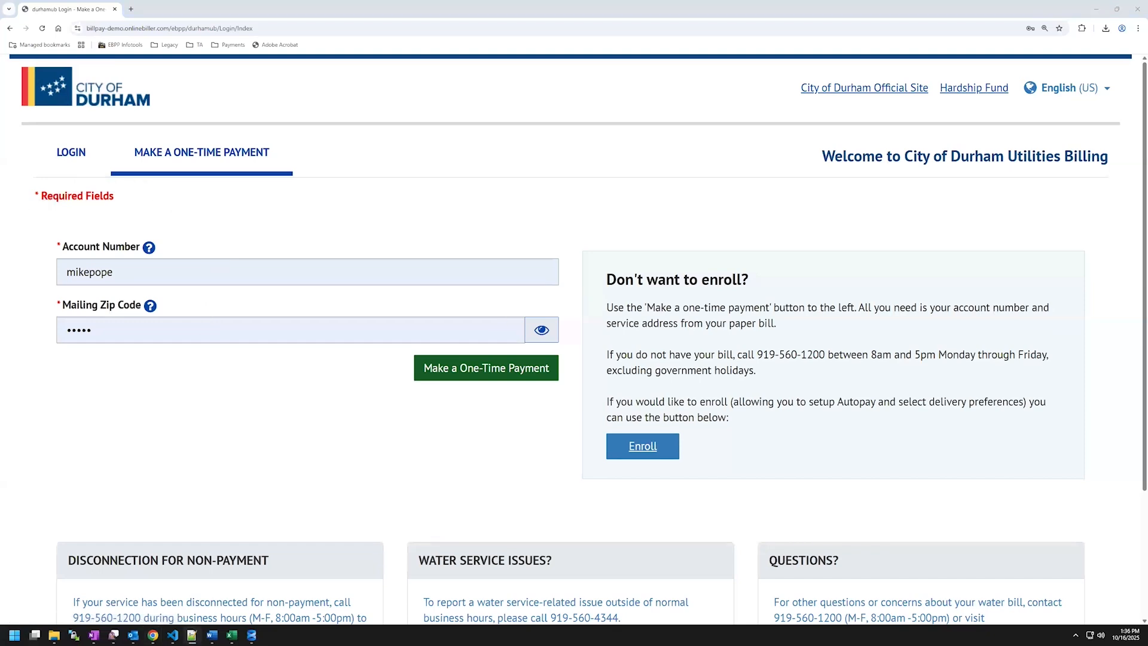
pyautogui.moveTo(117, 272); pyautogui.dragTo(50, 271)
pyautogui.moveTo(113, 328); pyautogui.dragTo(54, 329)
pyautogui.write('•••••')
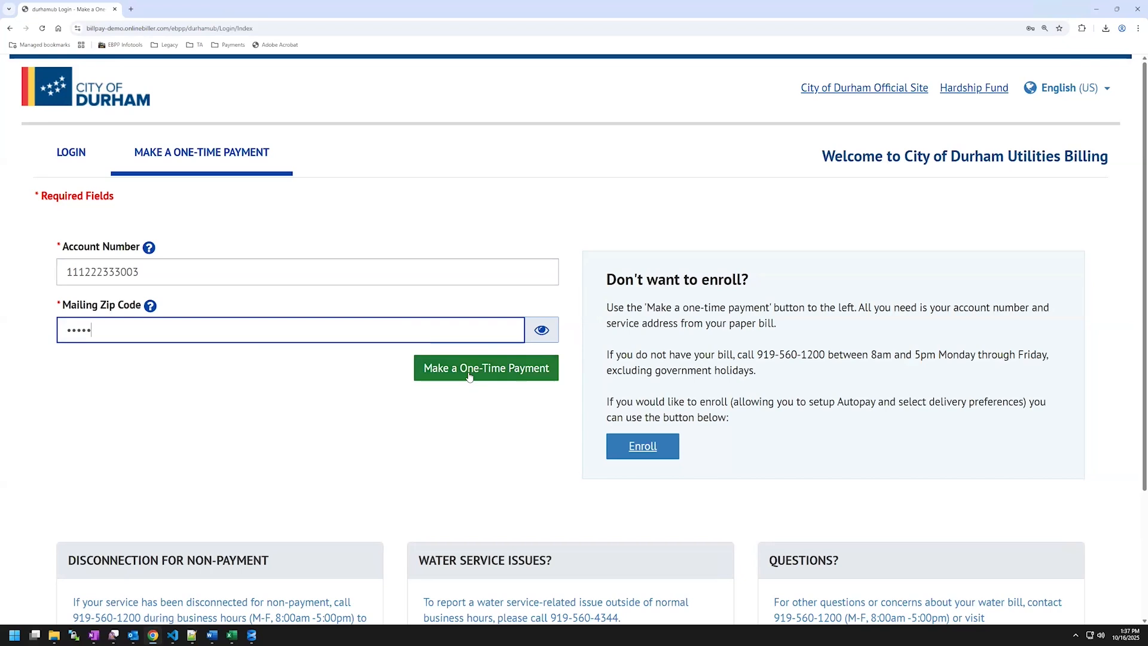
pyautogui.click(475, 379)
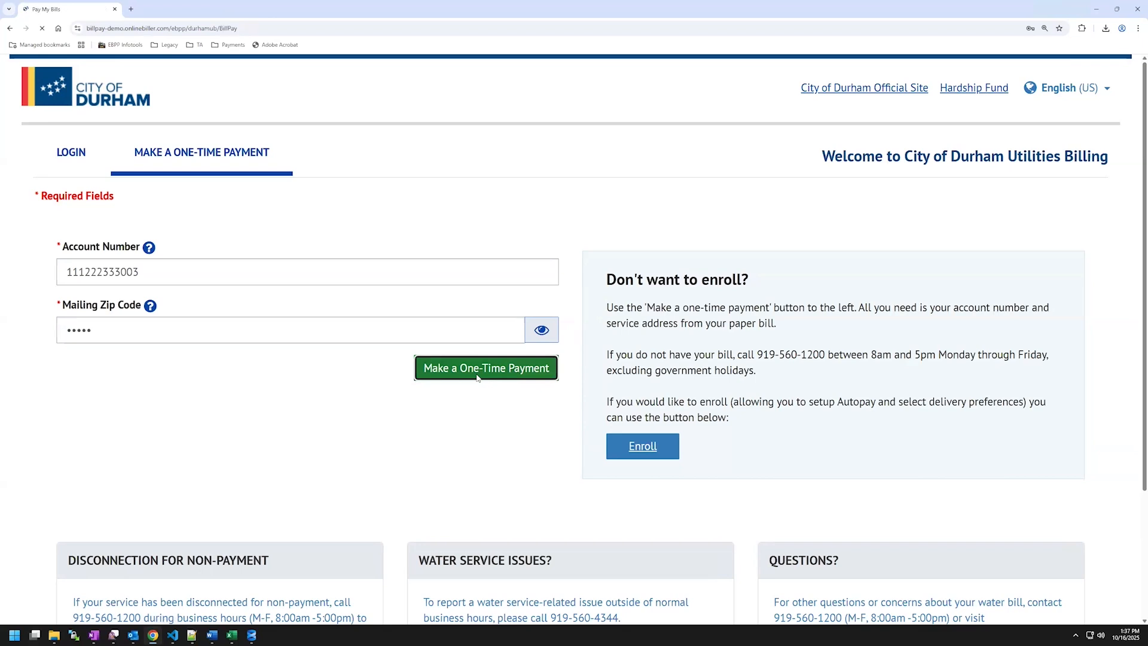
pyautogui.click(1018, 163)
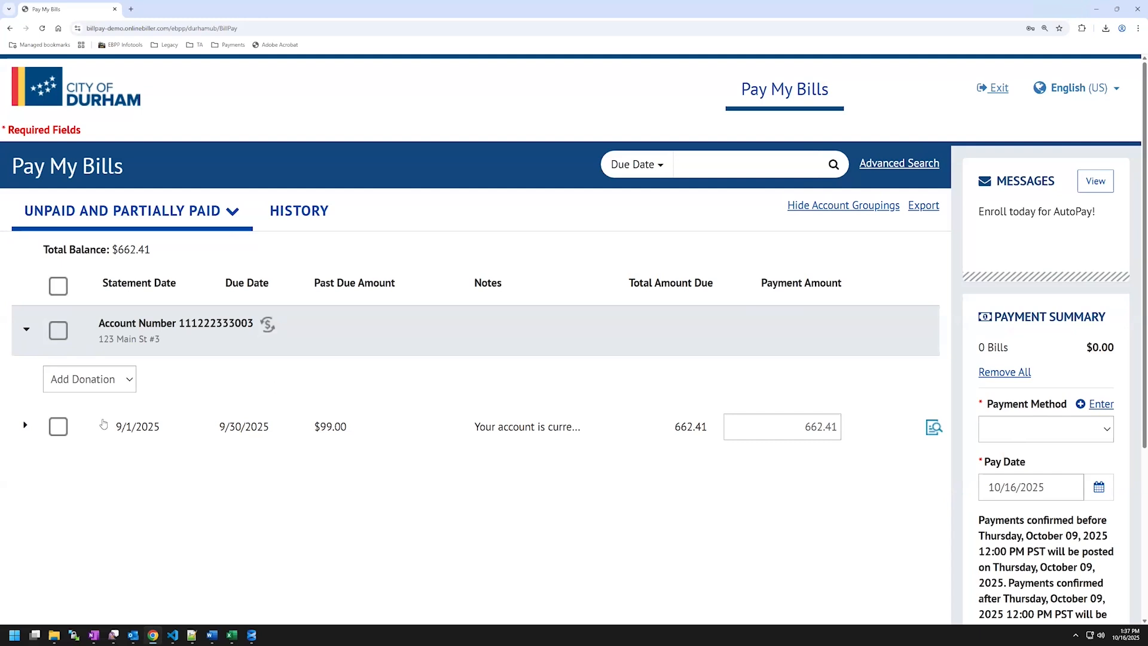
# Select the 9/1/2025 bill for payment at its full $662.41 amount.
pyautogui.click(60, 427)
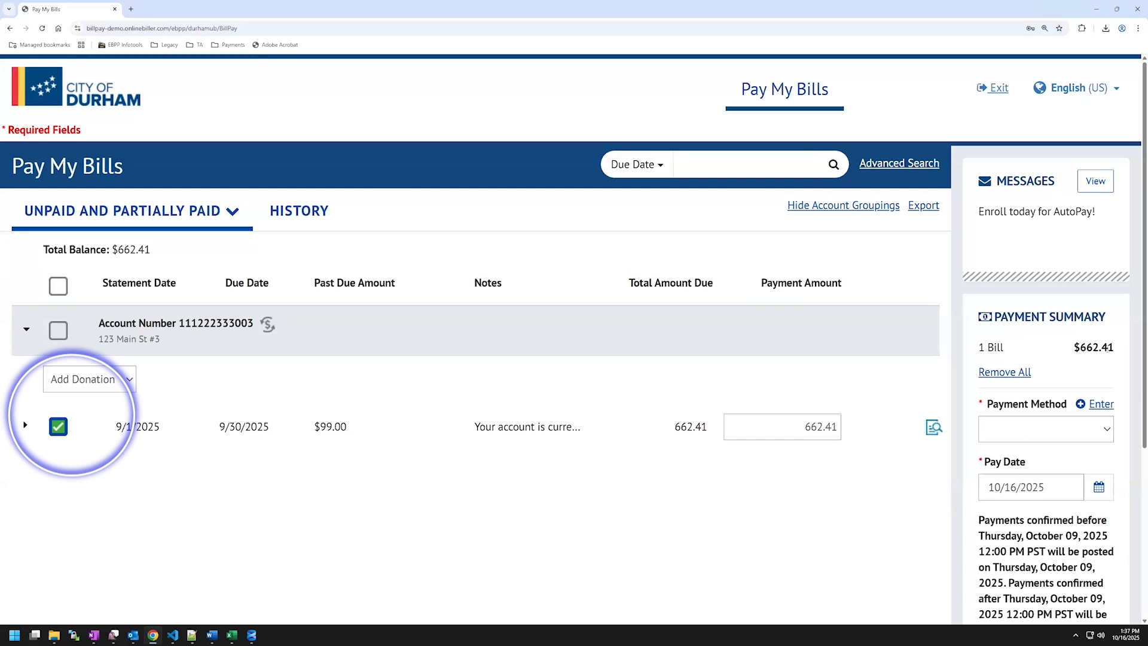
pyautogui.click(833, 426)
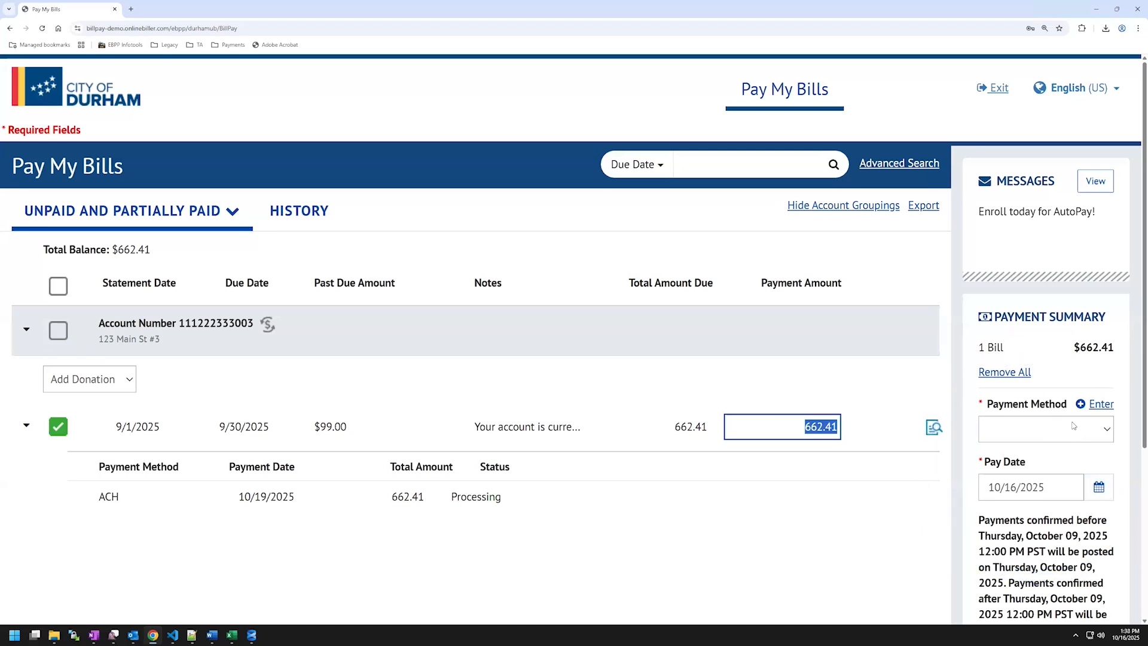
# Add an Isabella Bank checking account with account number, holder name and routing number as payment method.
pyautogui.click(1100, 405)
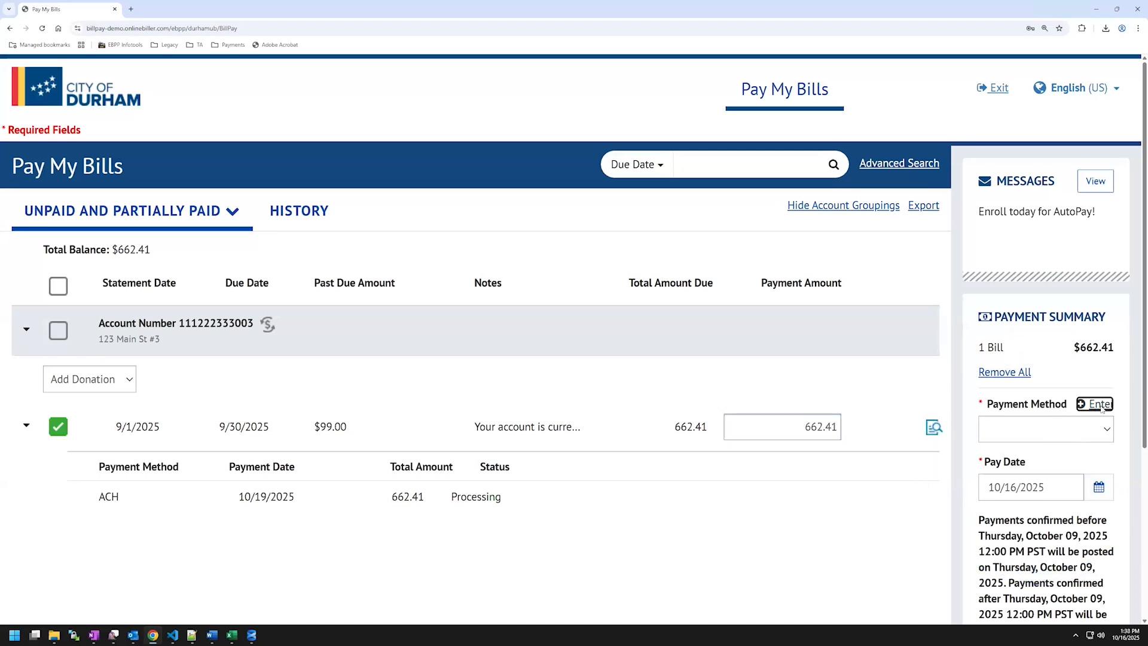
pyautogui.click(445, 206)
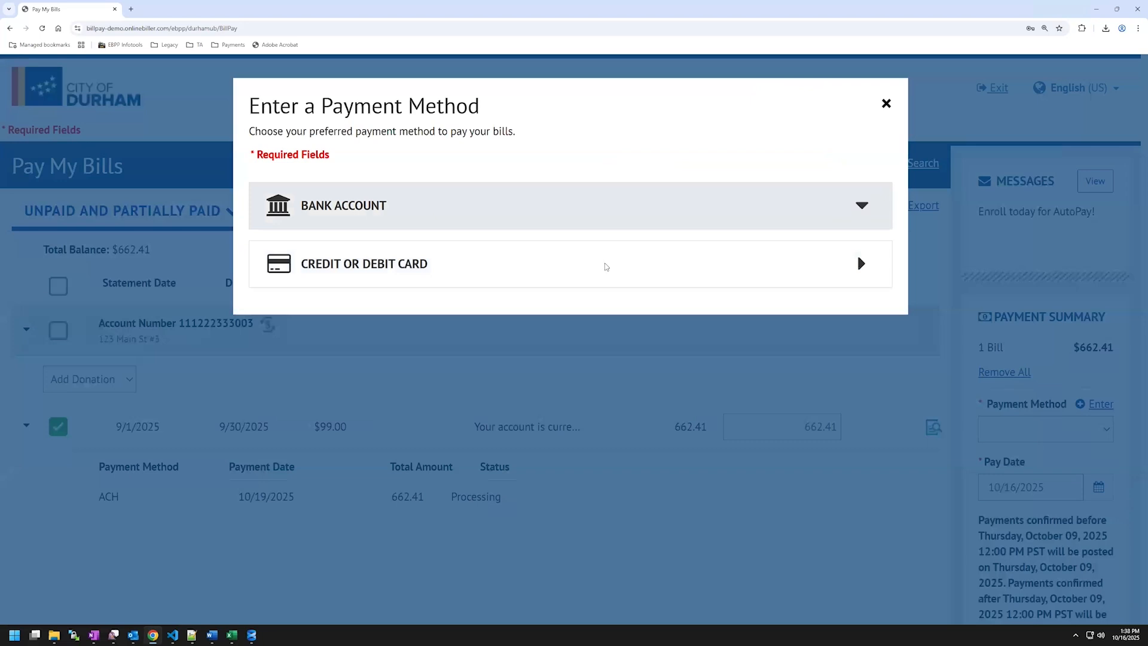
pyautogui.click(628, 278)
pyautogui.click(632, 342)
pyautogui.click(449, 438)
pyautogui.press('Tab')
pyautogui.write('072')
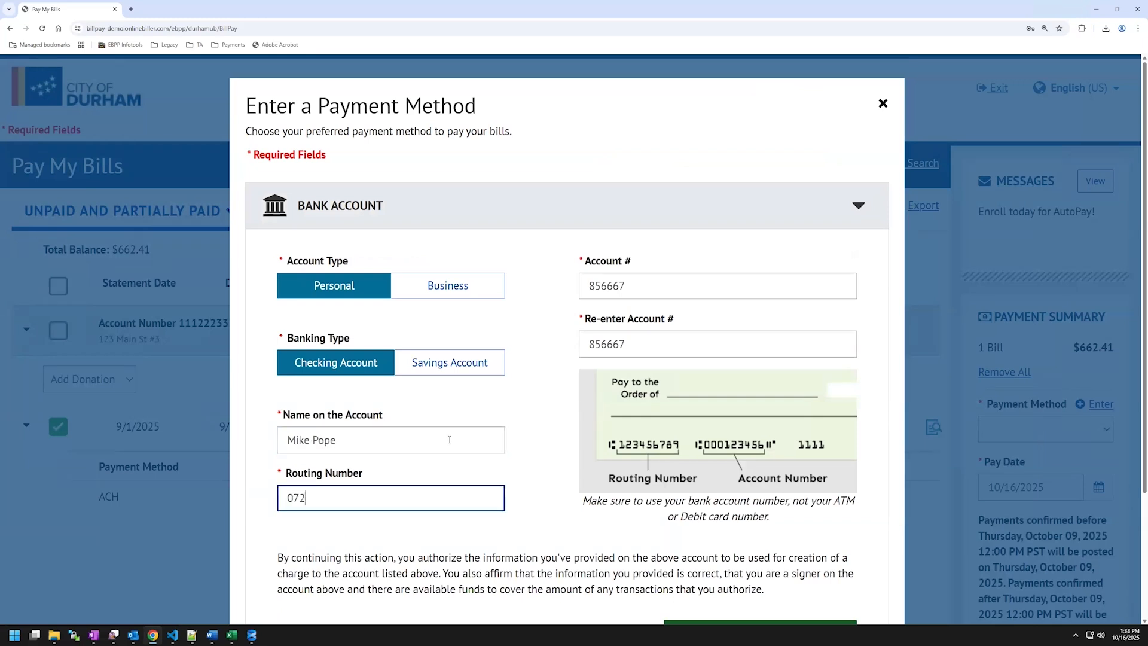
pyautogui.write('403004')
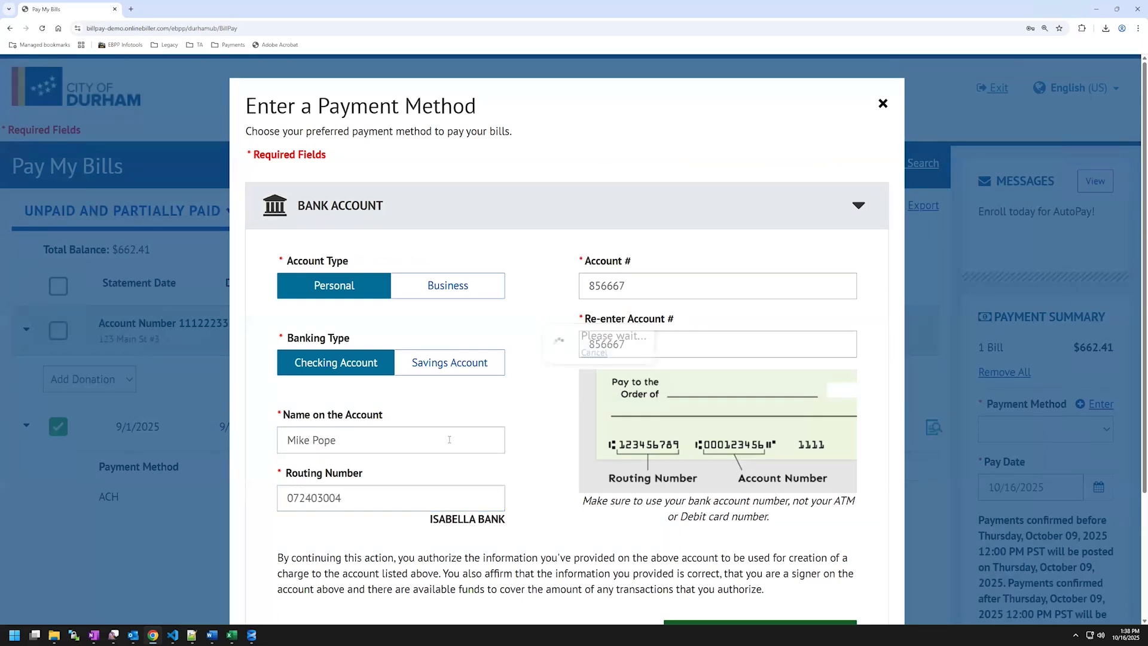
pyautogui.scroll(-2, 660, 462)
pyautogui.click(750, 505)
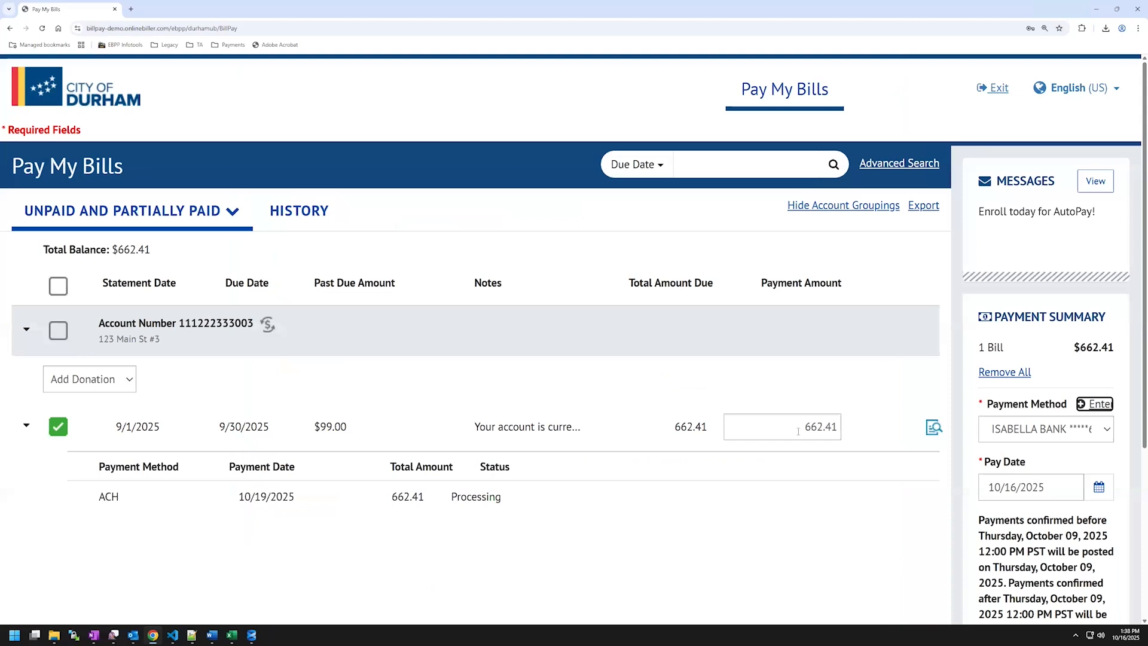
# Continue from the Payment Summary to verify the $662.41 bill payment.
pyautogui.scroll(-1, 1026, 502)
pyautogui.scroll(-2, 1040, 533)
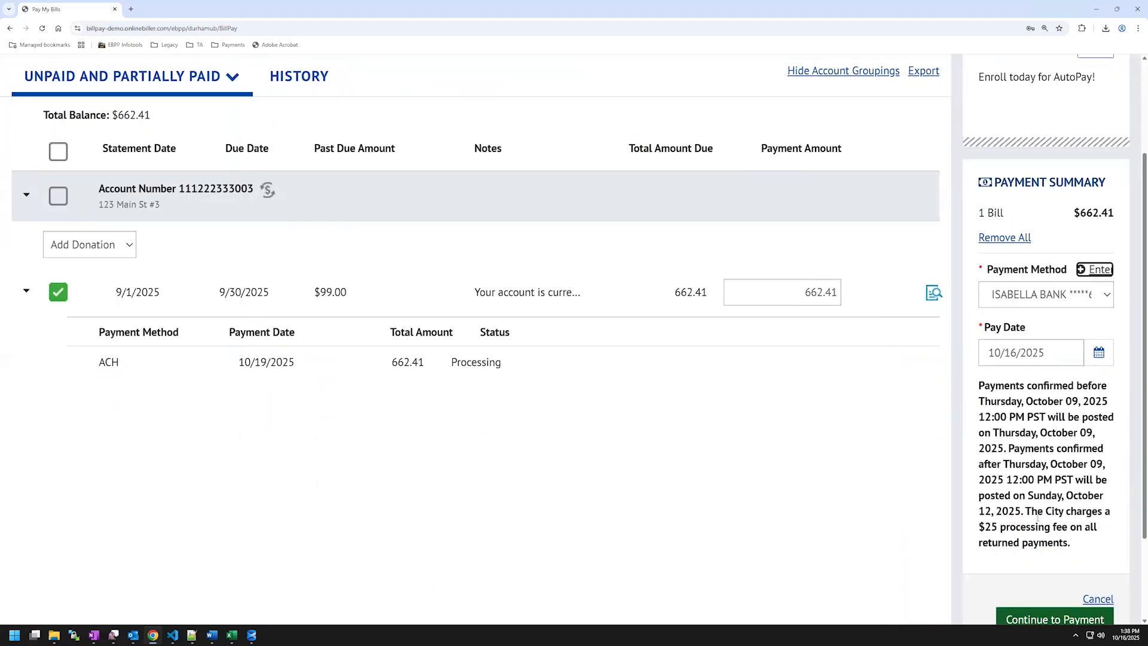
pyautogui.click(1041, 531)
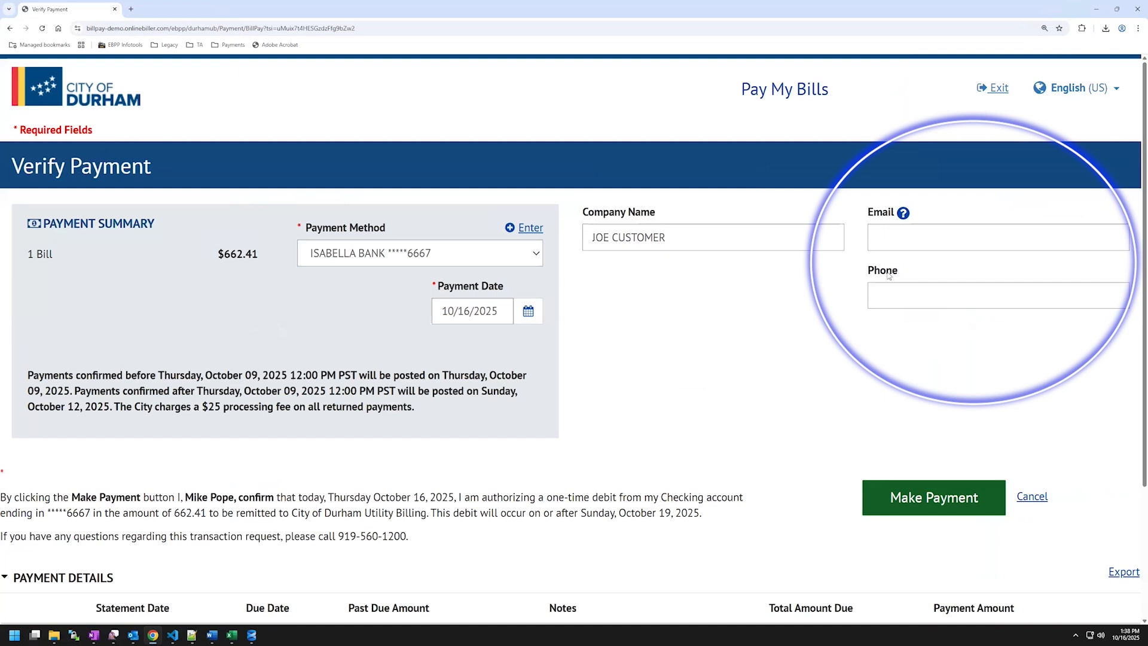
# Autofill the contact e-mail and phone number and keep ISABELLA BANK as the payment method.
pyautogui.click(892, 231)
pyautogui.click(924, 265)
pyautogui.click(920, 296)
pyautogui.click(924, 323)
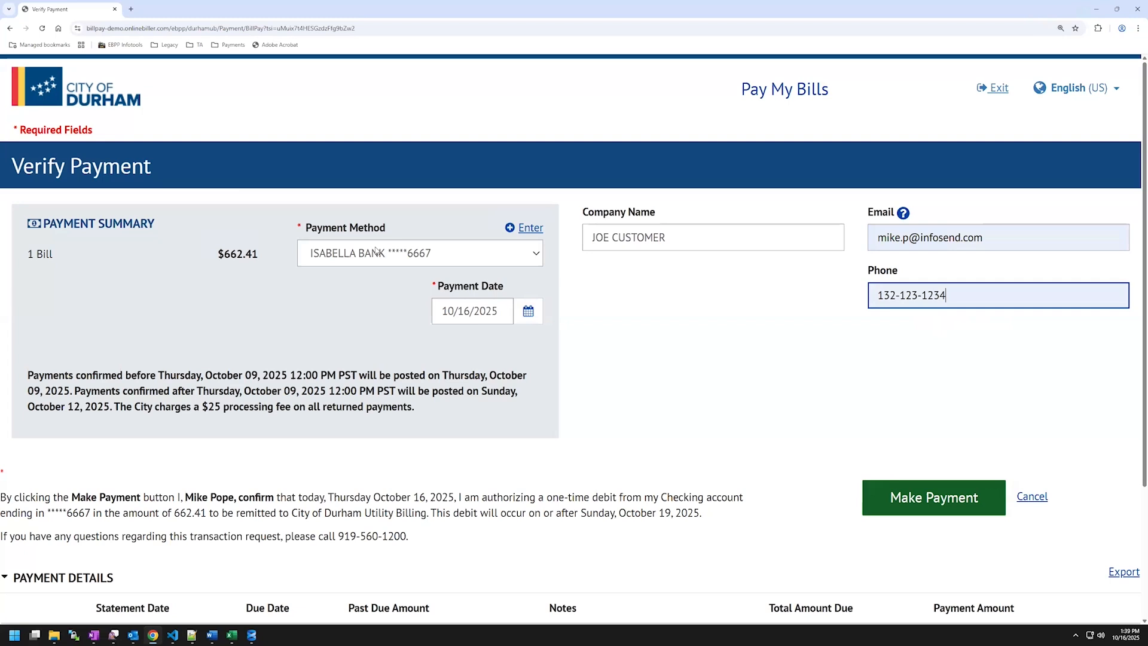
pyautogui.click(433, 253)
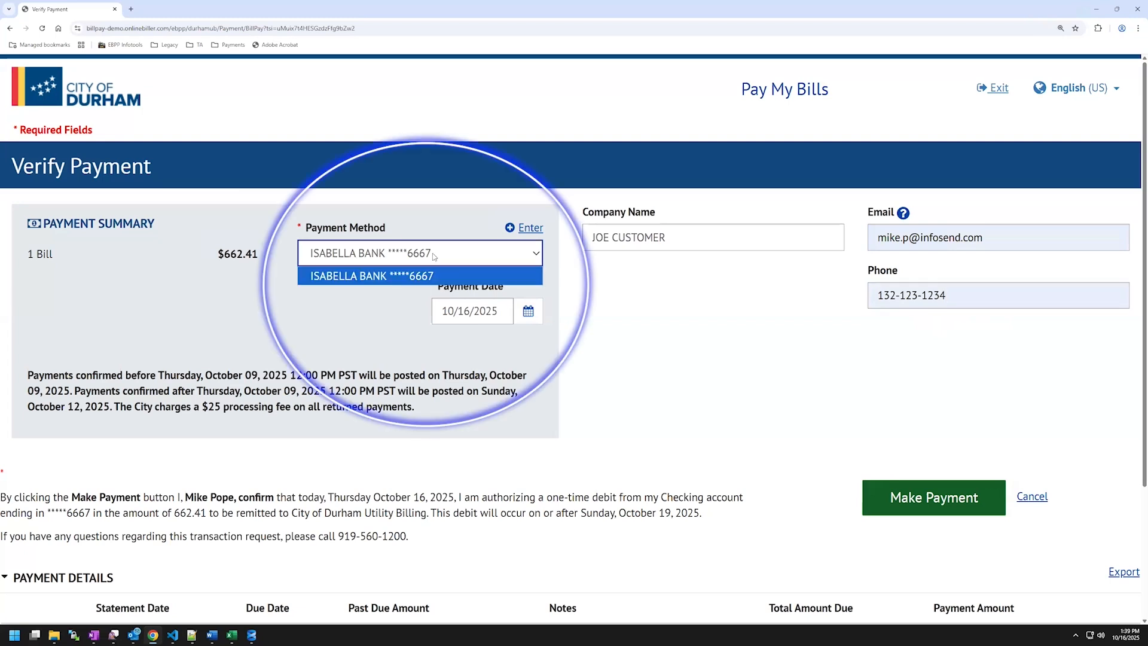
pyautogui.click(433, 256)
pyautogui.click(432, 231)
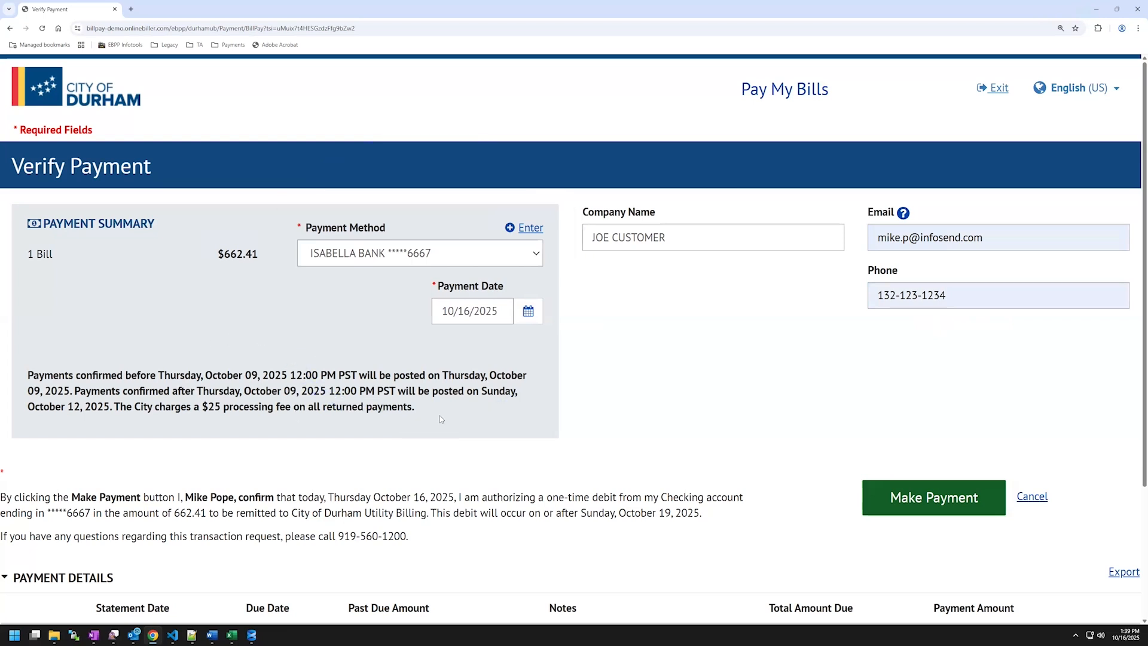
# Submit the $662.41 payment and continue past the duplicate-payment warning.
pyautogui.scroll(-1, 440, 418)
pyautogui.scroll(-1, 404, 461)
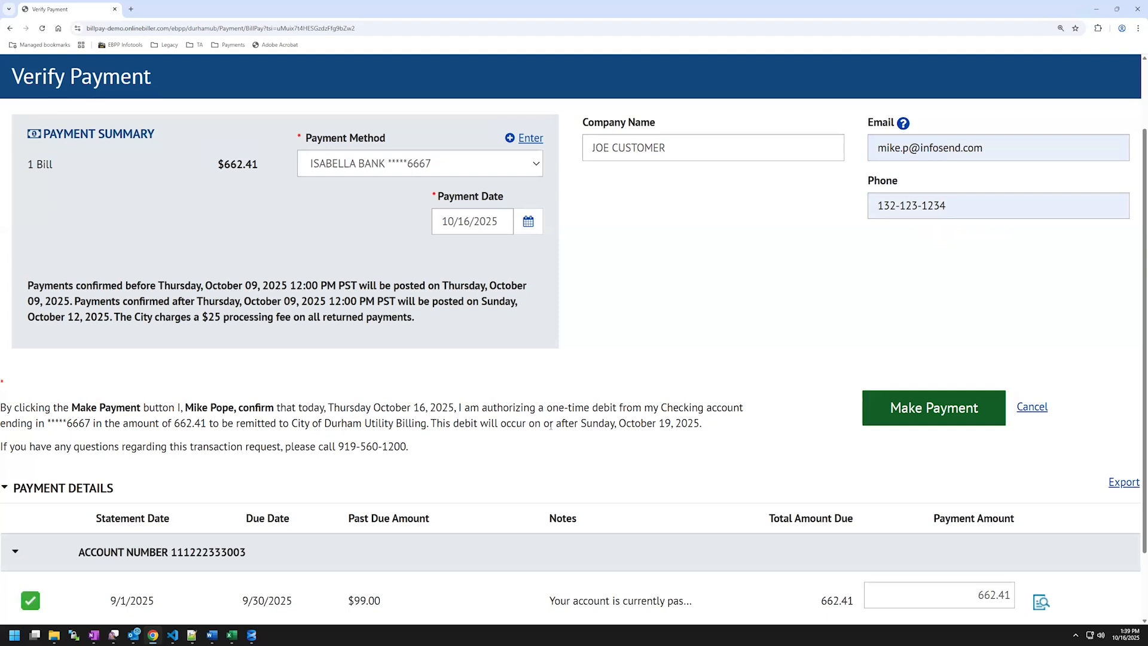
pyautogui.scroll(-1, 550, 426)
pyautogui.scroll(-1, 335, 433)
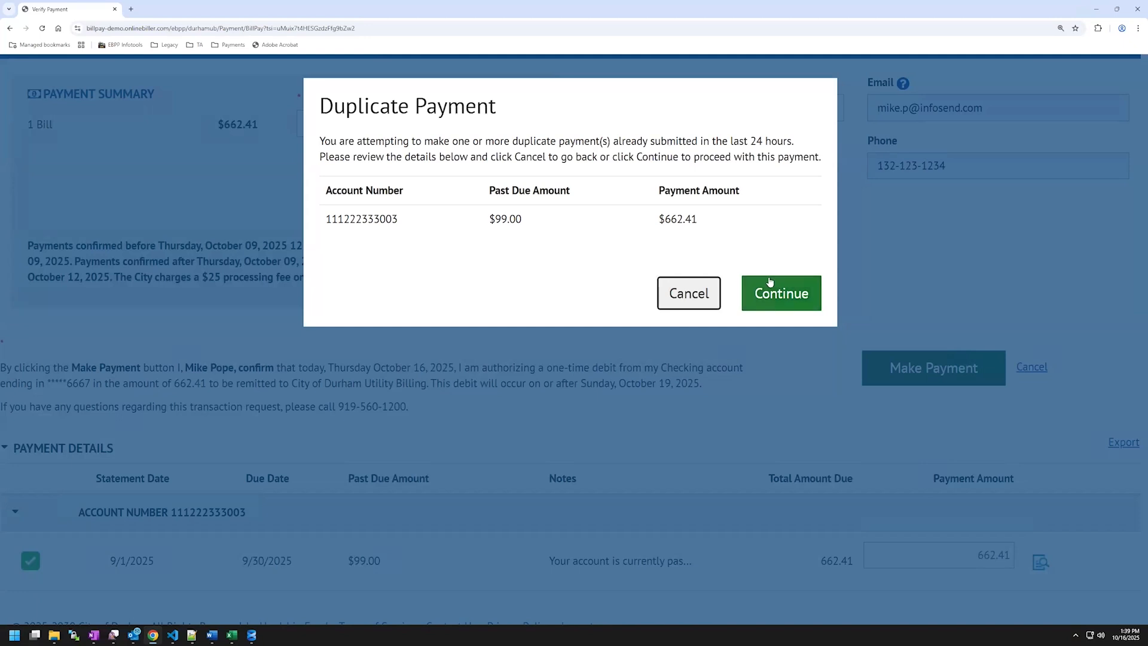
pyautogui.click(780, 299)
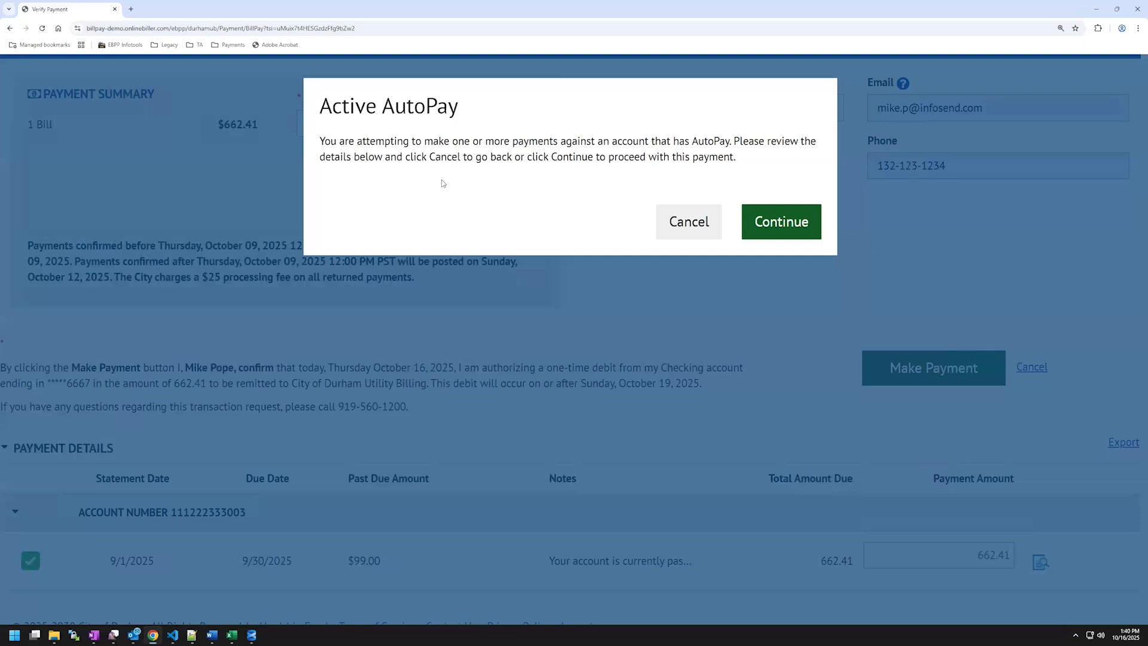
# Continue with the $662.41 one-time payment despite the account's active AutoPay.
pyautogui.click(781, 225)
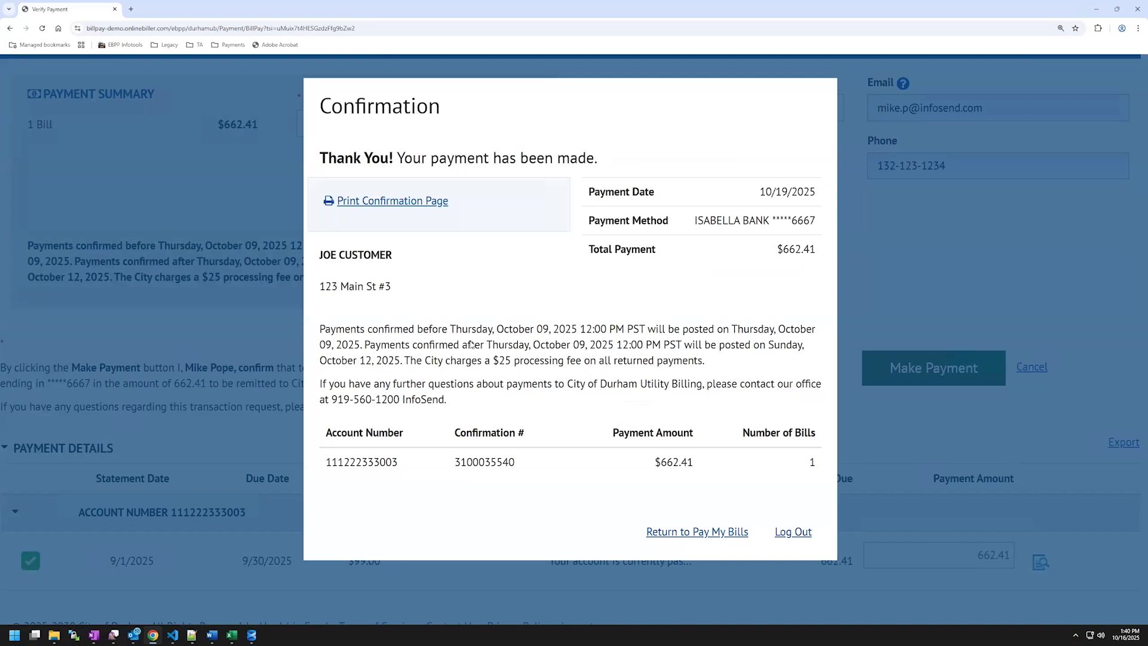
# Highlight the payment's confirmation number, then return to Pay My Bills.
pyautogui.moveTo(454, 461); pyautogui.dragTo(515, 461)
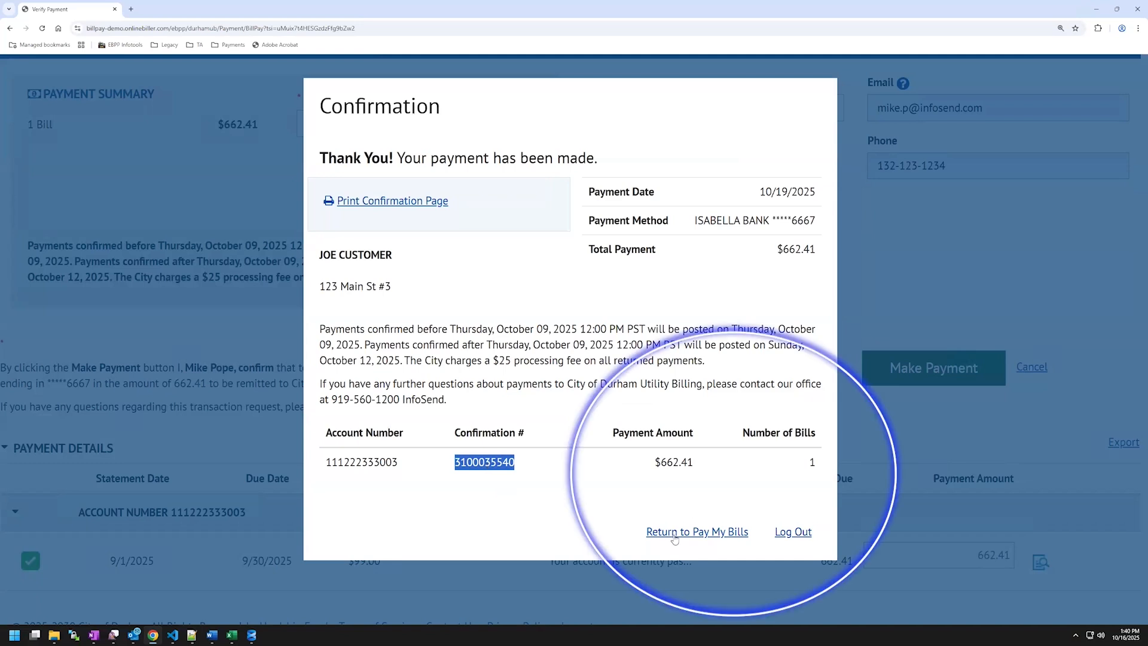
pyautogui.click(721, 538)
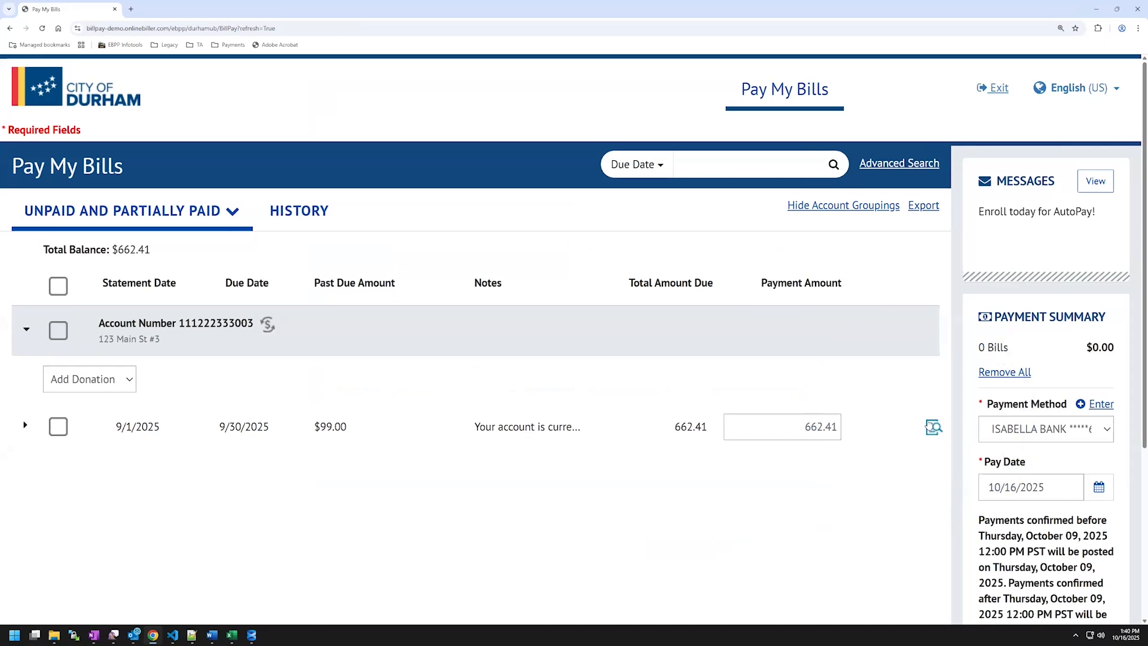
# Exit the guest payment session from the Pay My Bills page.
pyautogui.click(994, 88)
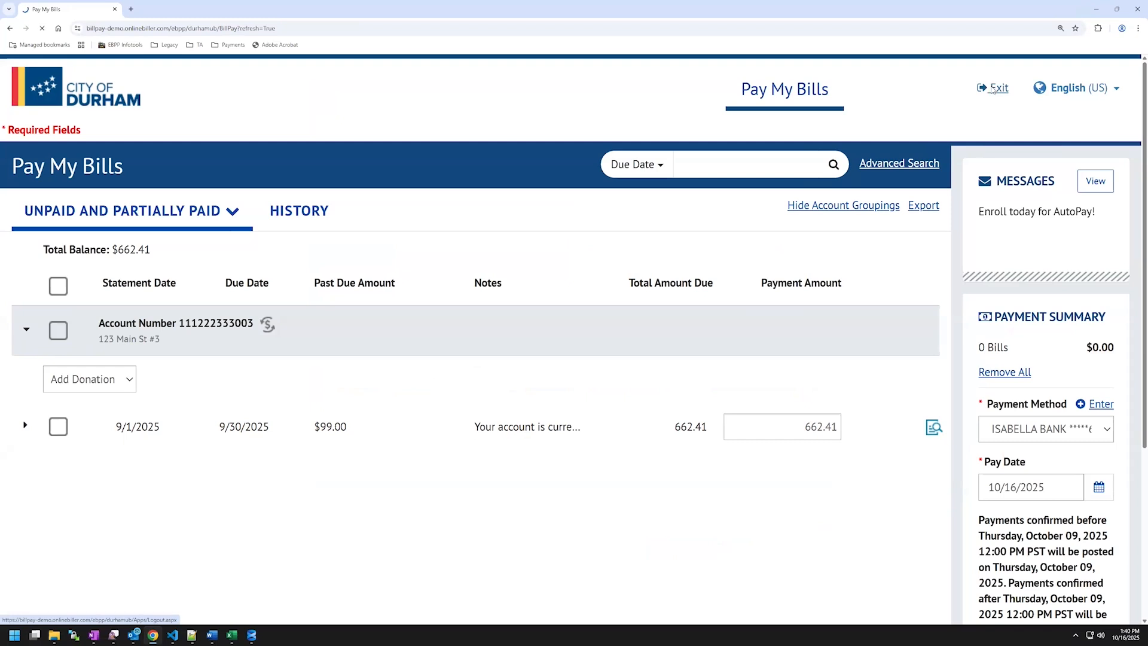